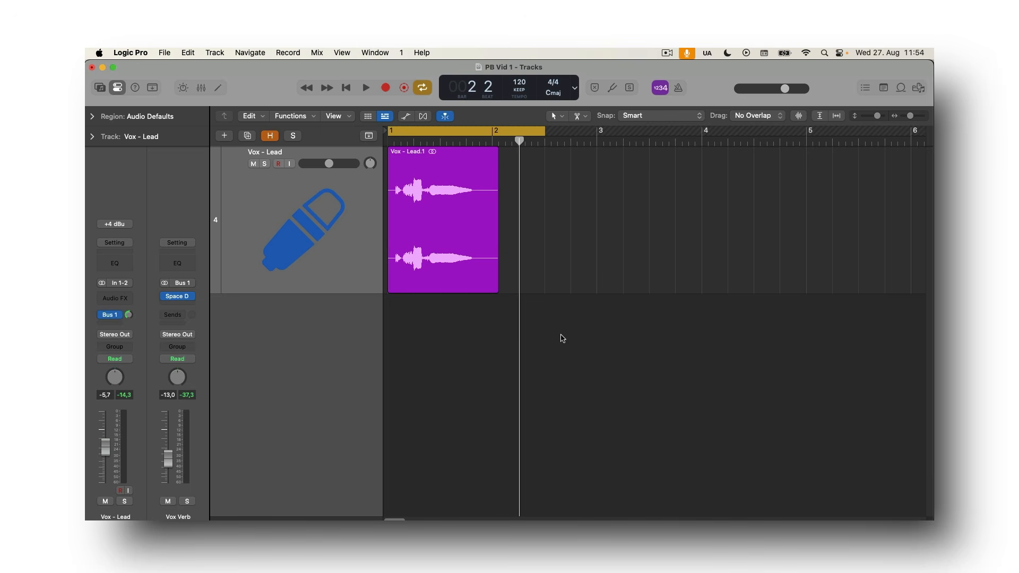
# Listen to the dry lead vocal and insert a stereo Tremolo plug-in on the Vox - Lead track.
pyautogui.press('space')
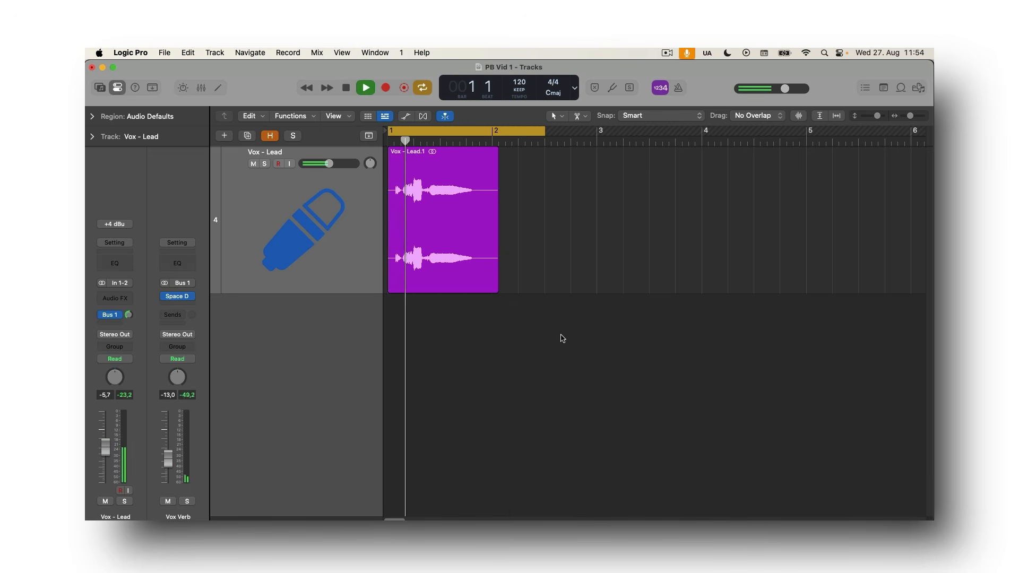
pyautogui.press('space')
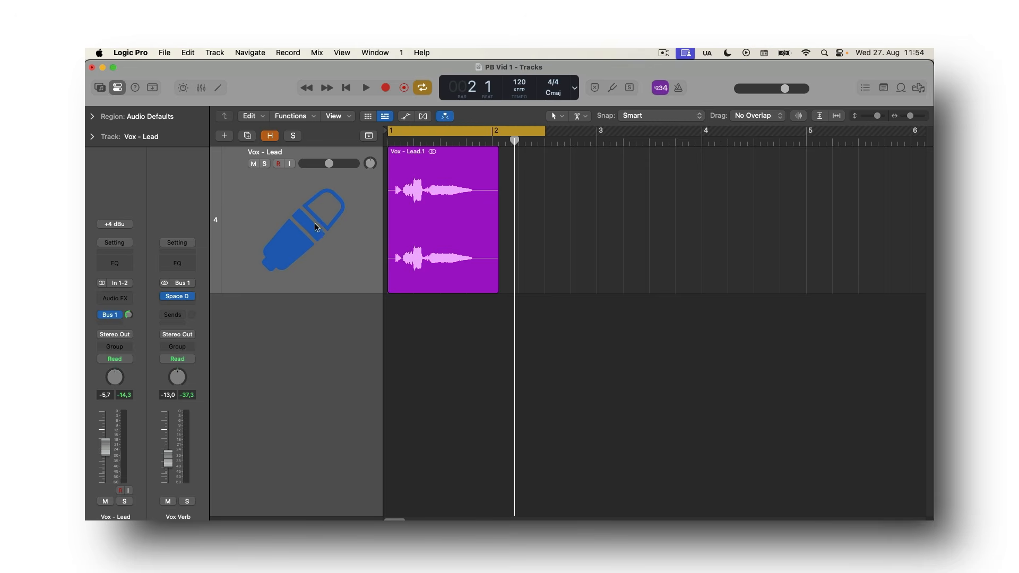
pyautogui.click(113, 297)
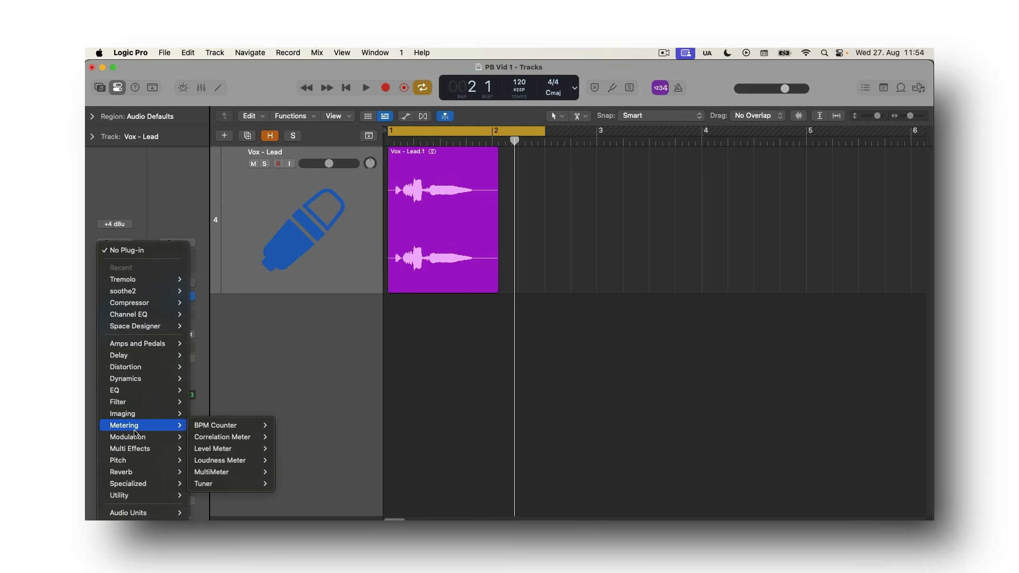
pyautogui.moveTo(172, 439)
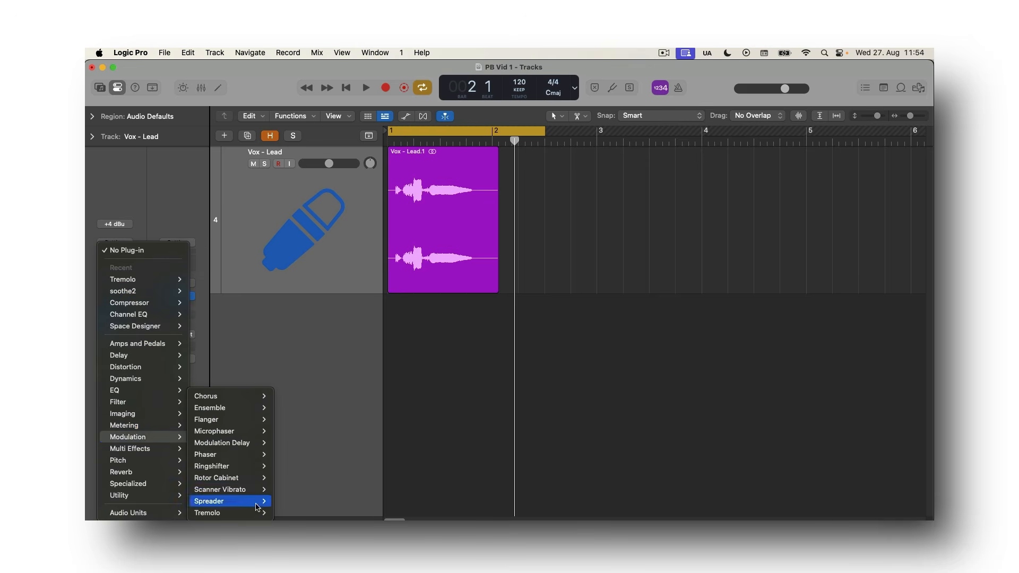
pyautogui.moveTo(253, 514)
pyautogui.click(285, 502)
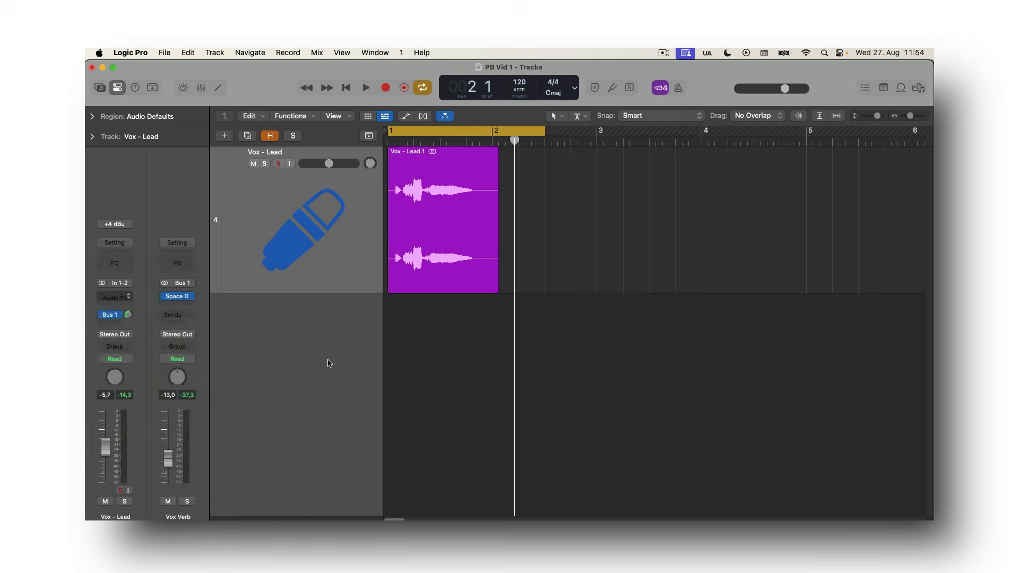
pyautogui.moveTo(429, 217); pyautogui.dragTo(405, 181)
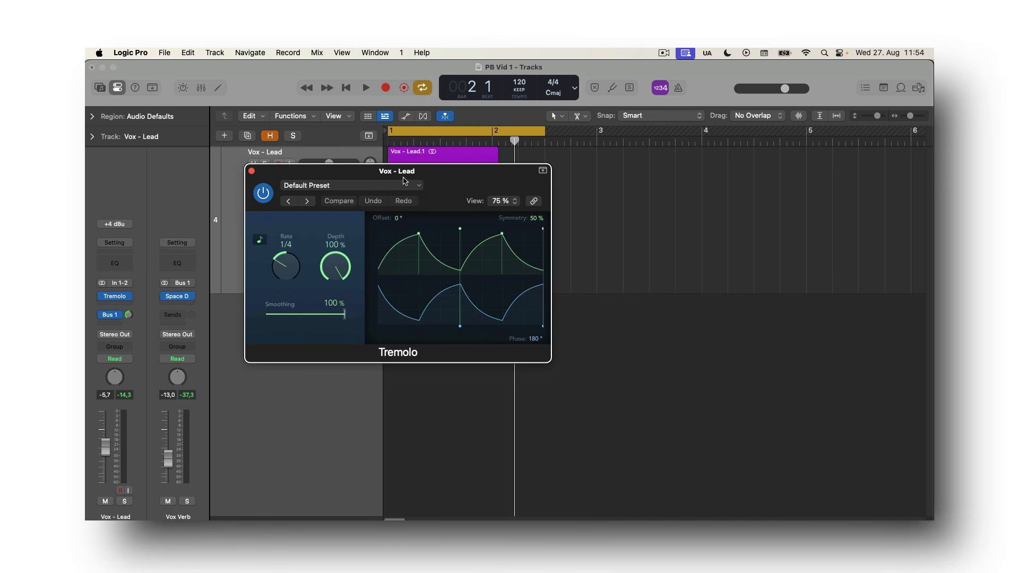
pyautogui.moveTo(433, 177); pyautogui.dragTo(485, 216)
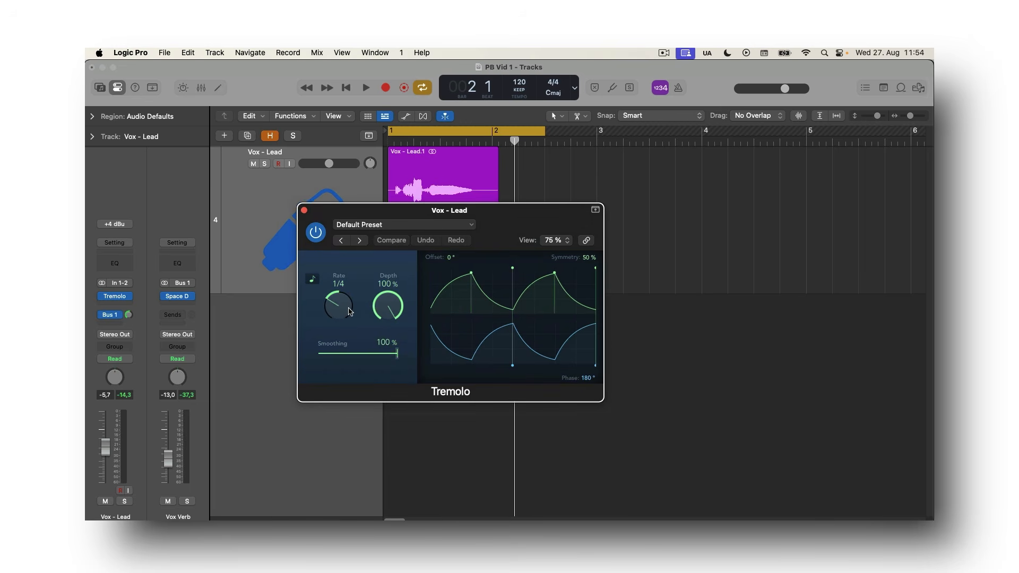
# Audition the lead vocal with the Tremolo at synced rates of 1/16d and 1/4t.
pyautogui.moveTo(345, 307); pyautogui.dragTo(350, 296)
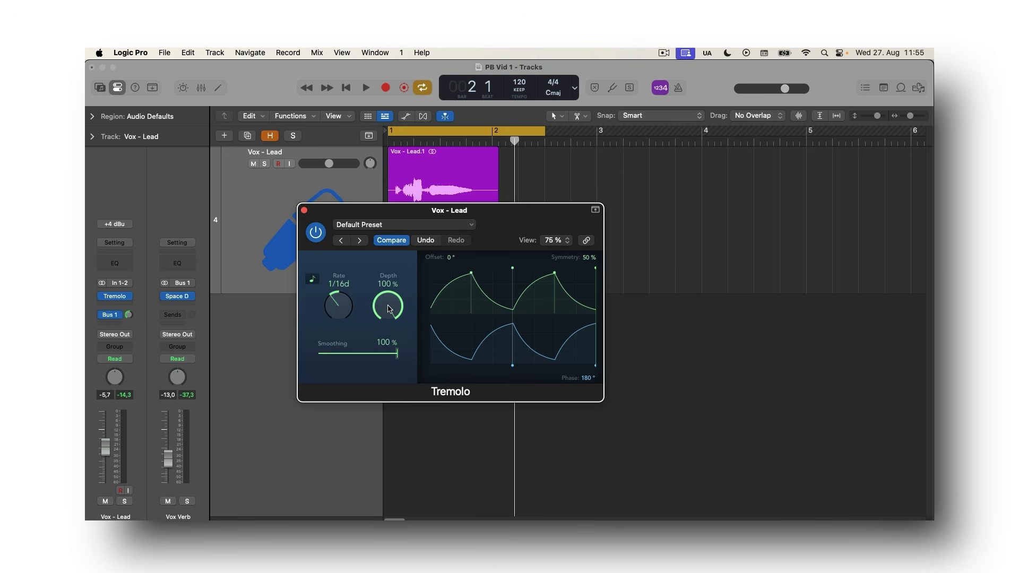
pyautogui.press('space')
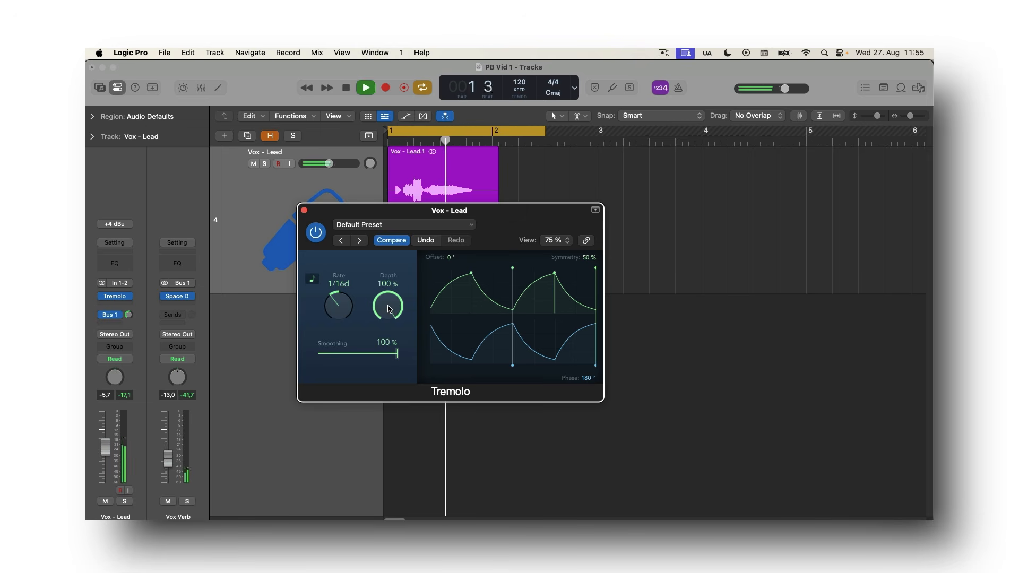
pyautogui.moveTo(343, 312); pyautogui.dragTo(340, 319)
pyautogui.press('space')
pyautogui.press('space')
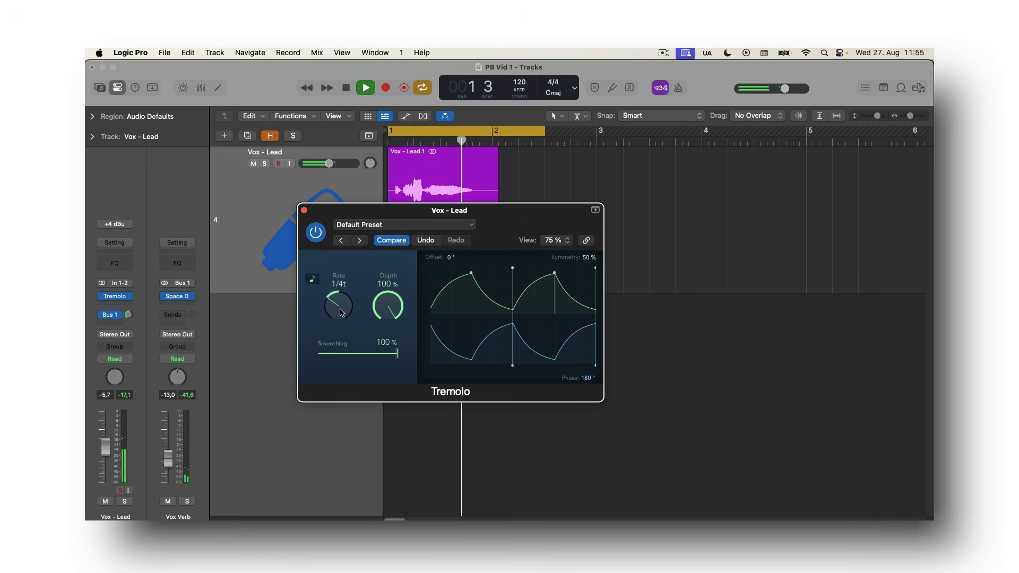
pyautogui.press('space')
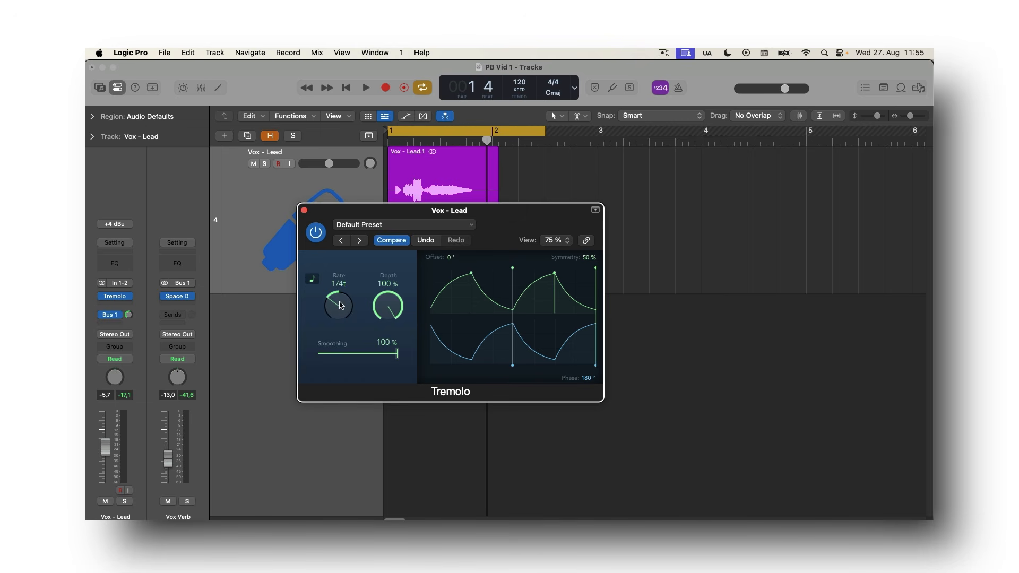
# Turn off the Tremolo's tempo sync, set its rate to 20.00 Hz, and move its window clear of the region.
pyautogui.moveTo(344, 313); pyautogui.dragTo(347, 295)
pyautogui.moveTo(340, 306); pyautogui.dragTo(340, 309)
pyautogui.click(313, 279)
pyautogui.moveTo(329, 305)
pyautogui.mouseDown()
pyautogui.moveTo(347, 249)
pyautogui.moveTo(342, 309)
pyautogui.mouseUp()
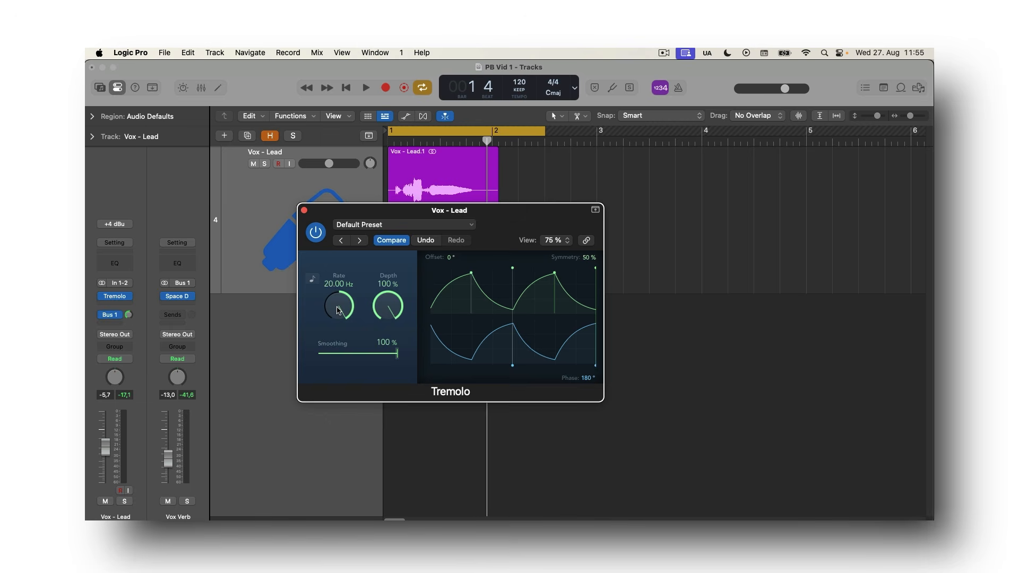
pyautogui.moveTo(337, 306); pyautogui.dragTo(338, 310)
pyautogui.moveTo(511, 221); pyautogui.dragTo(758, 240)
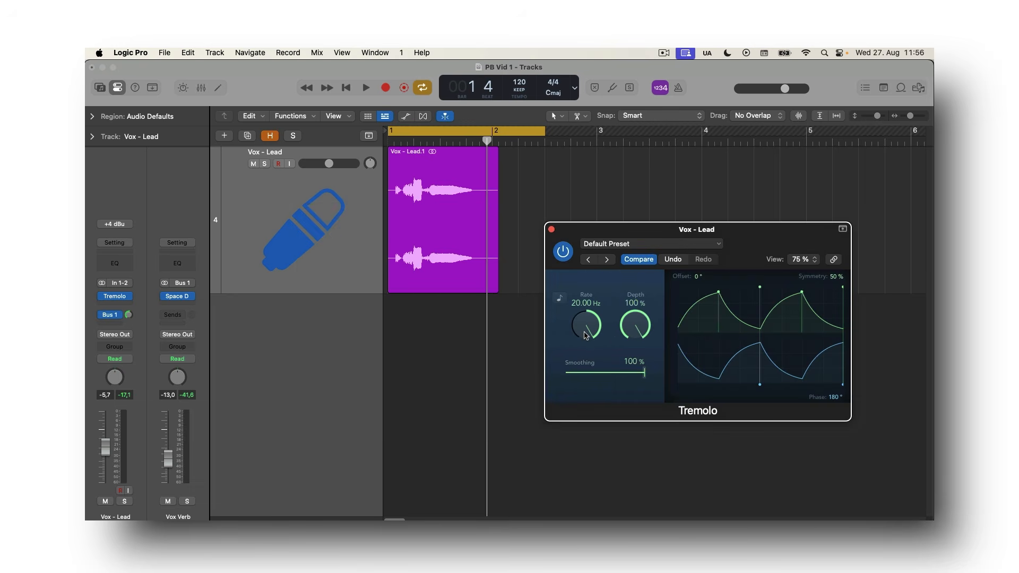
# Play back the lead vocal with the free-running 20 Hz tremolo.
pyautogui.press('space')
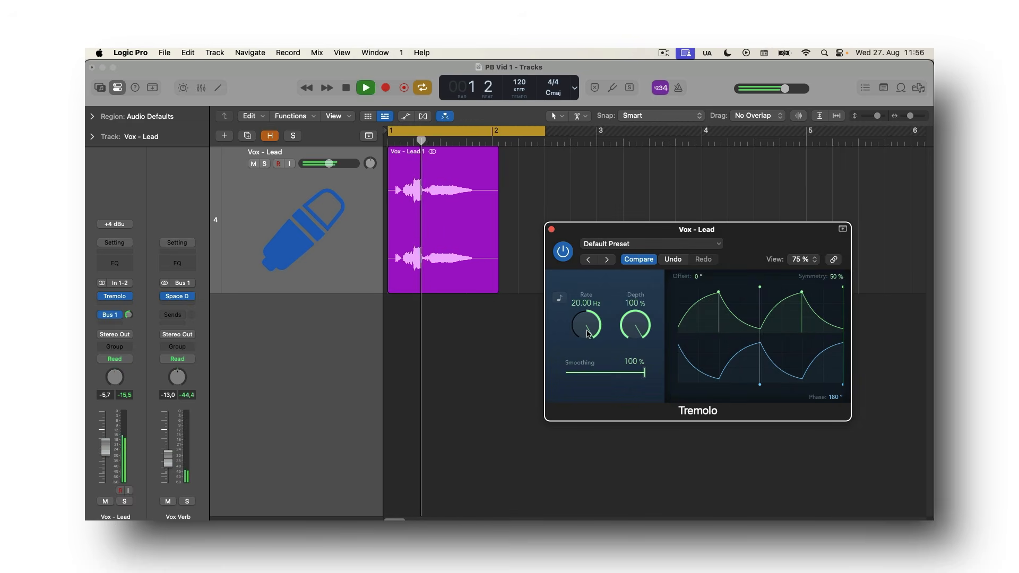
pyautogui.press('space')
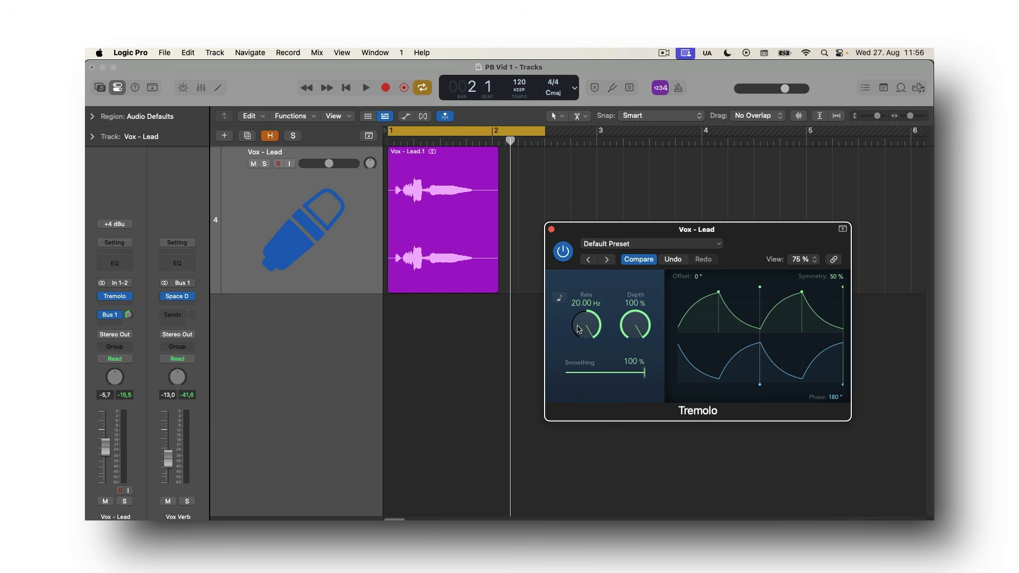
pyautogui.moveTo(584, 321); pyautogui.dragTo(576, 237)
pyautogui.press('space')
pyautogui.press('space')
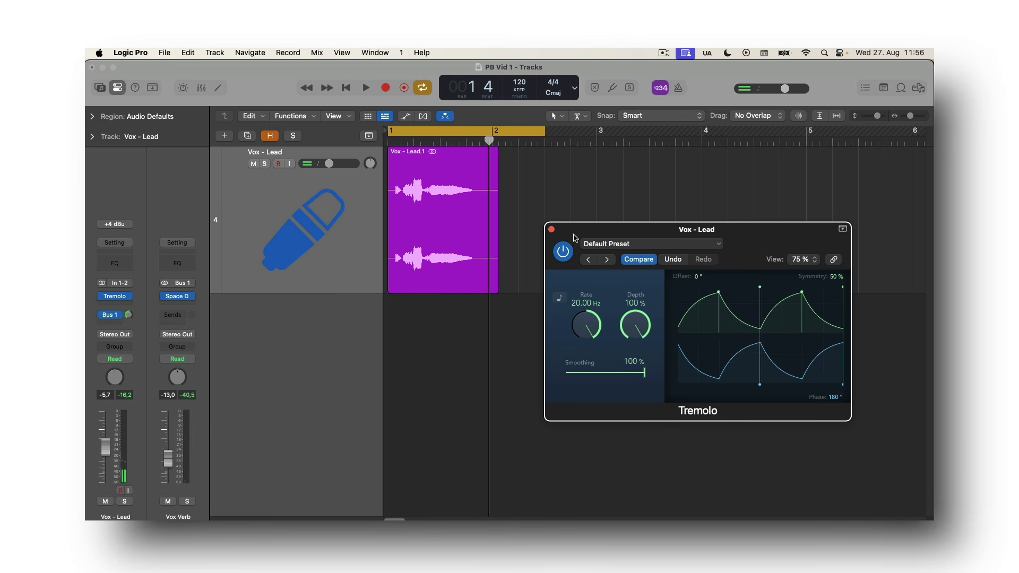
# Set Vox - Lead to Latch automation and record the Tremolo rate sweeping down from 20 Hz to about 0.52 Hz during playback.
pyautogui.click(111, 359)
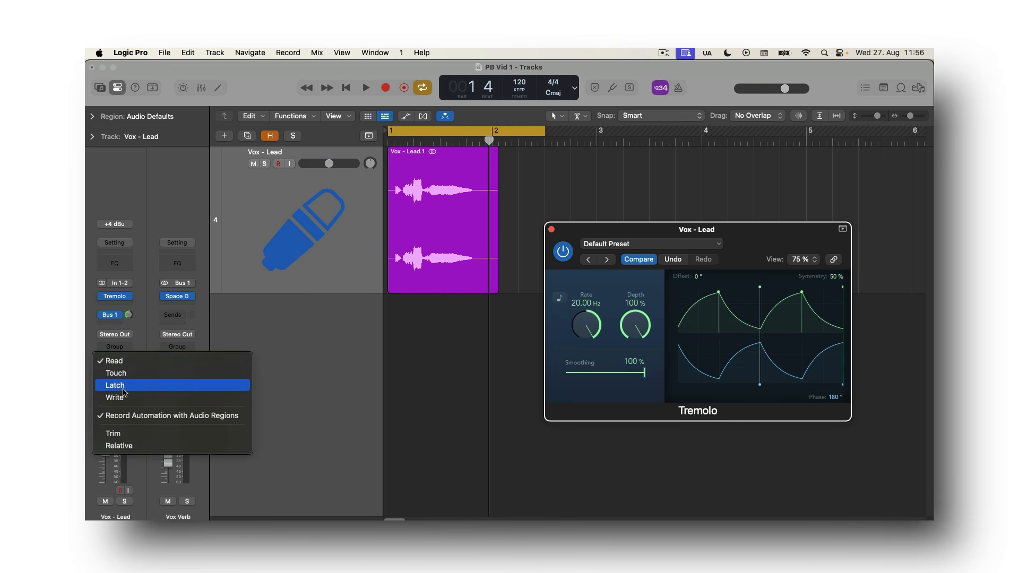
pyautogui.click(123, 387)
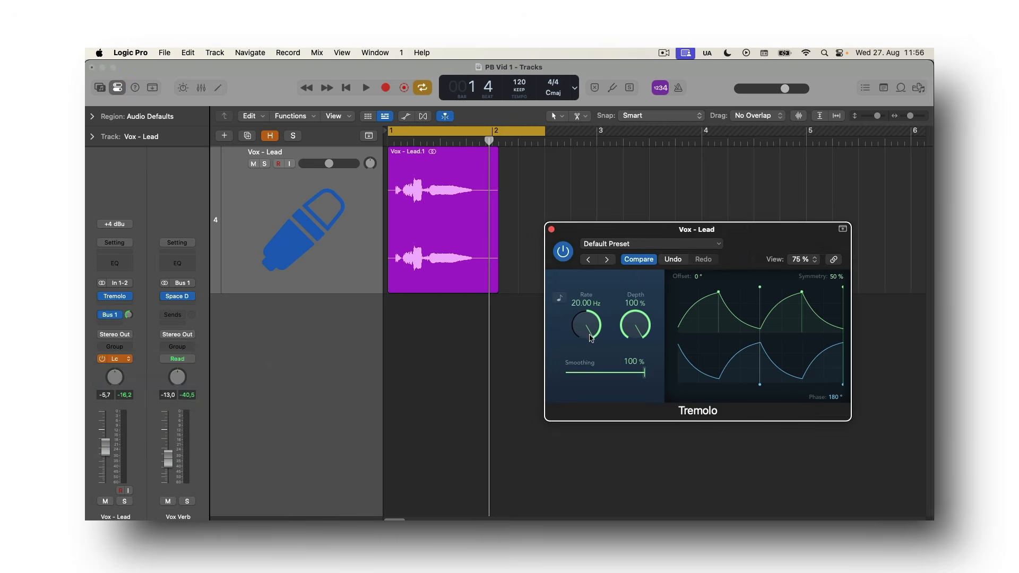
pyautogui.press('a')
pyautogui.press('space')
pyautogui.moveTo(585, 330); pyautogui.dragTo(579, 371)
pyautogui.press('space')
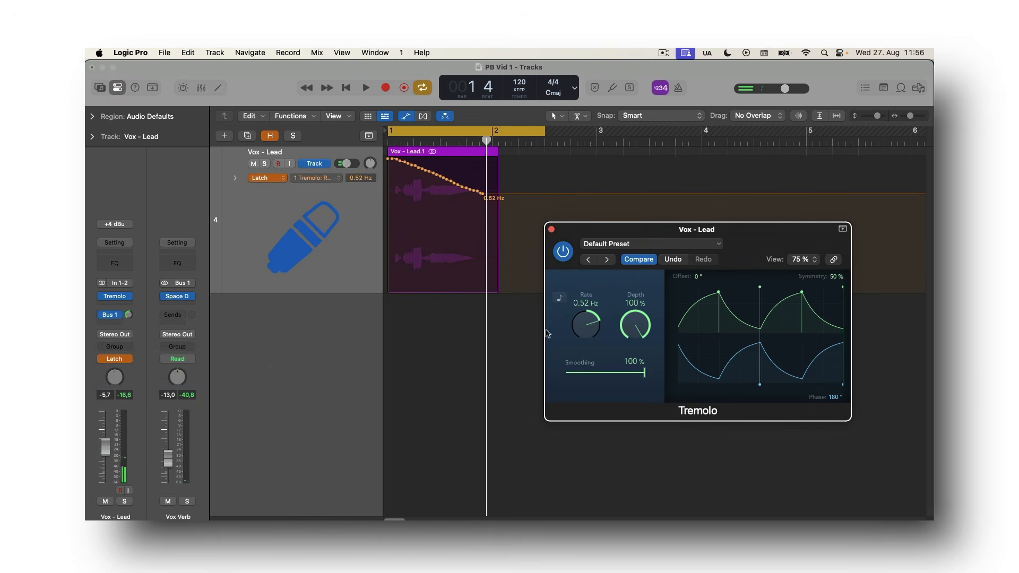
# Play back the recorded rate automation, close the Tremolo window, and inspect the automation curve up close.
pyautogui.press('space')
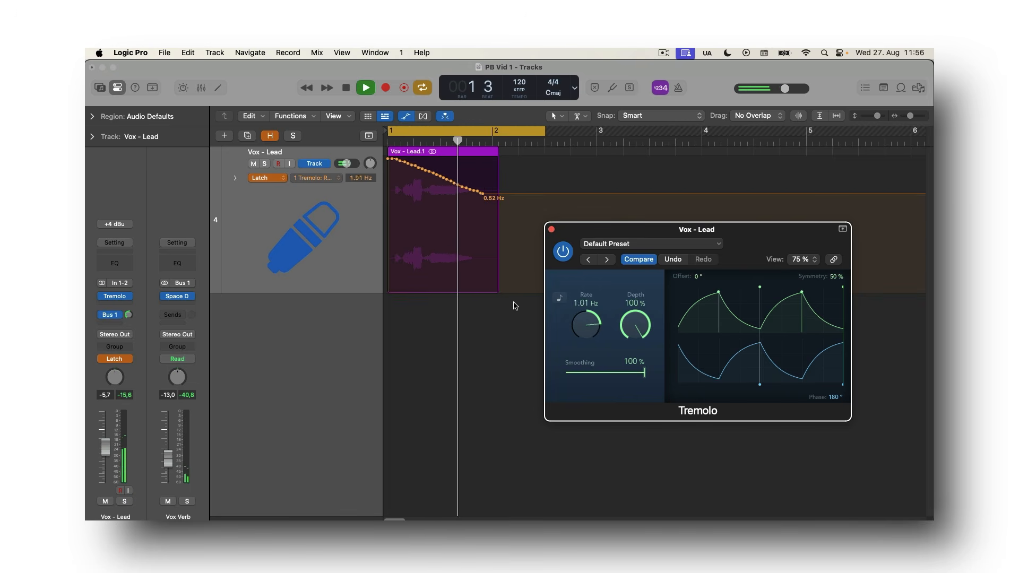
pyautogui.press('space')
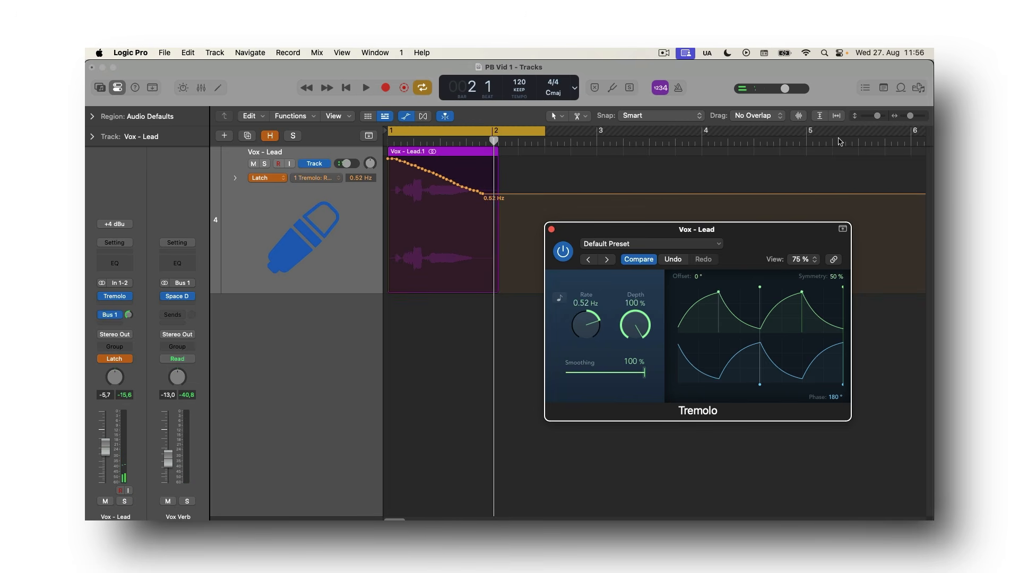
pyautogui.moveTo(877, 116); pyautogui.dragTo(912, 117)
pyautogui.hscroll(-4, 741, 195)
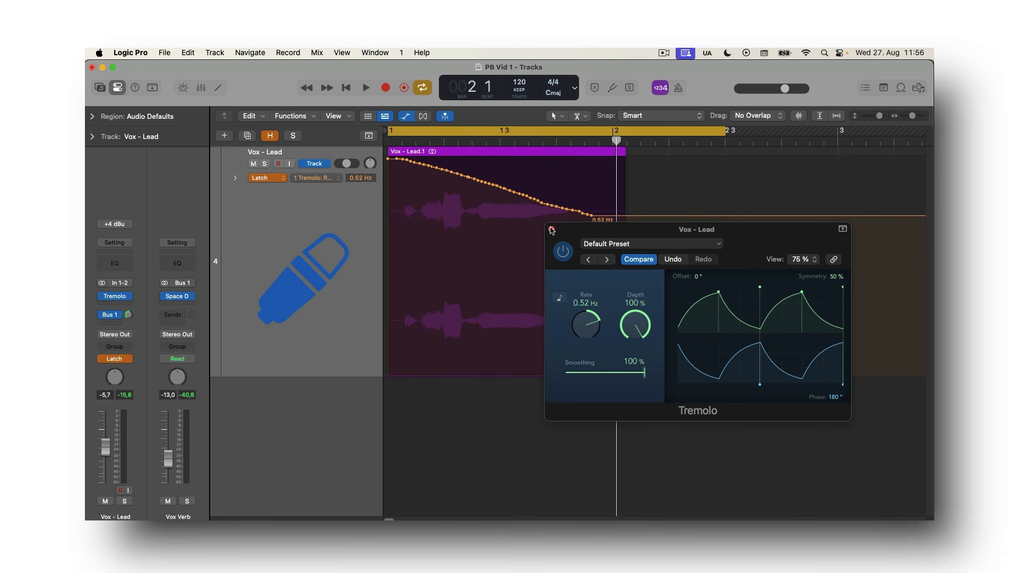
pyautogui.click(552, 229)
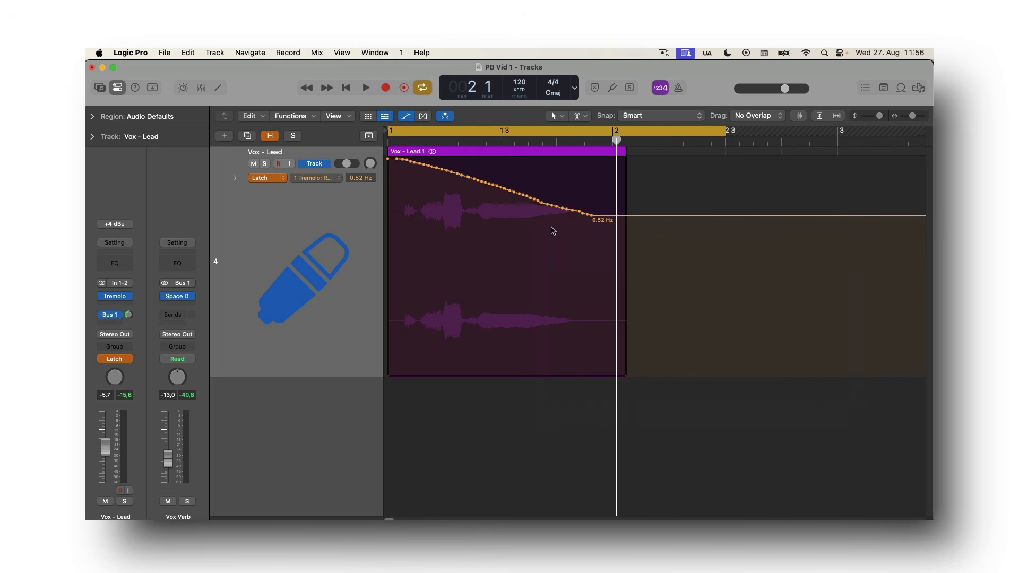
pyautogui.moveTo(880, 116); pyautogui.dragTo(873, 119)
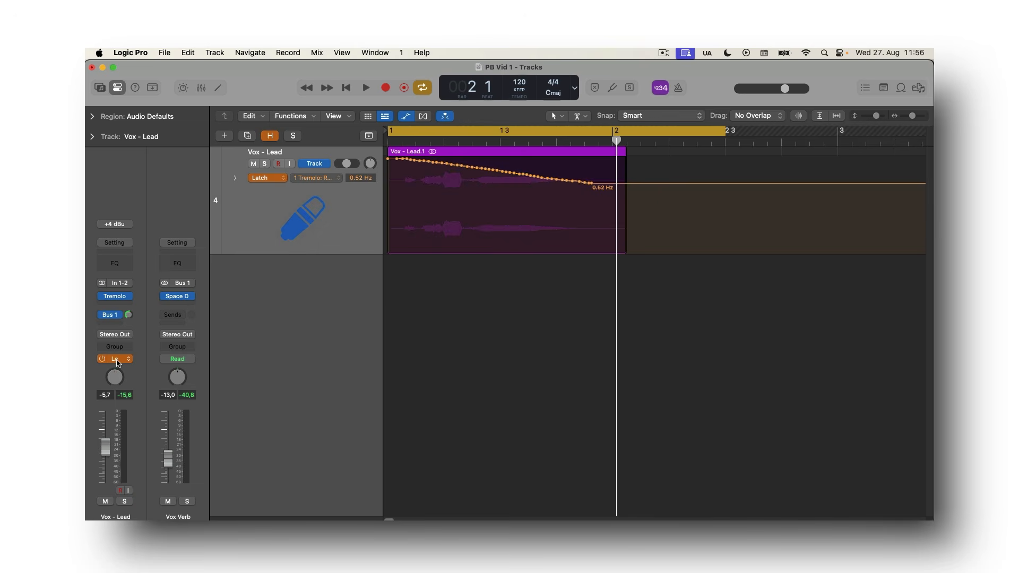
# Return the Vox - Lead track's automation mode to Read and hide the automation display.
pyautogui.click(116, 362)
pyautogui.click(123, 339)
pyautogui.press('a')
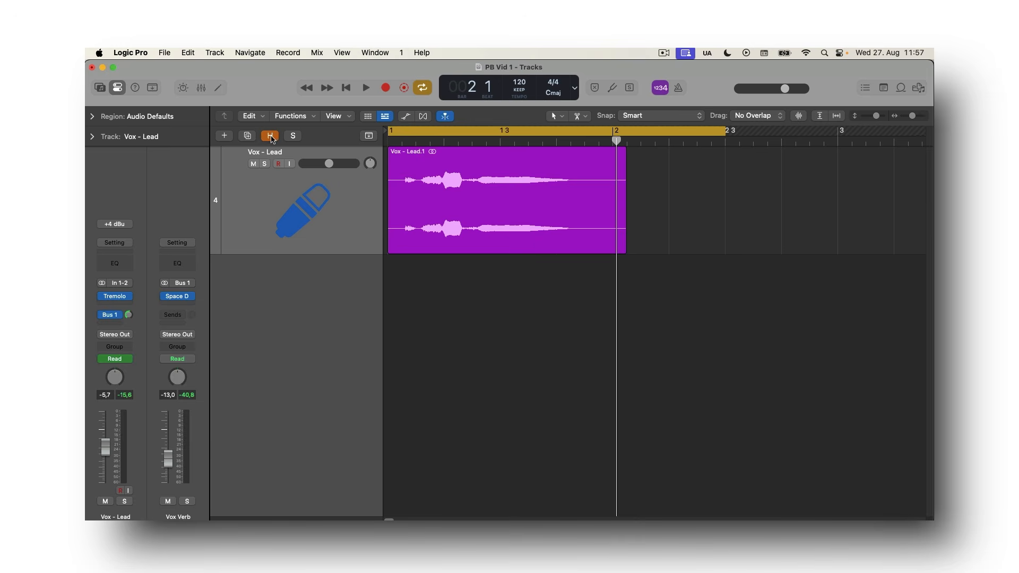
# Reveal the hidden tracks, mute and hide the fourth track, and keep the three prepared vocal tracks unmuted and visible.
pyautogui.click(271, 137)
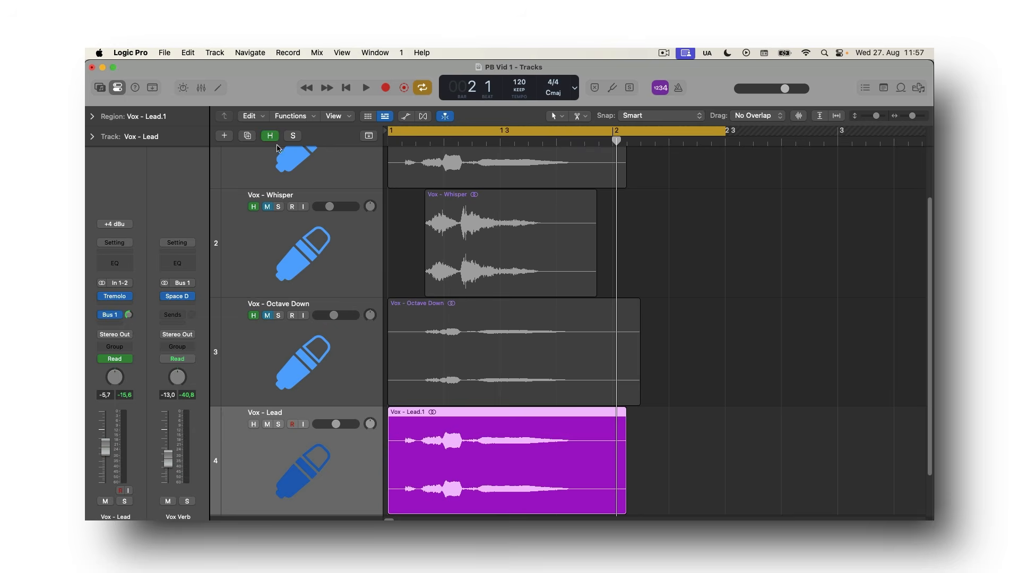
pyautogui.click(267, 424)
pyautogui.click(291, 357)
pyautogui.scroll(3, 314, 234)
pyautogui.keyDown('shift'); pyautogui.click(311, 217); pyautogui.keyUp('shift')
pyautogui.click(254, 164)
pyautogui.click(269, 164)
pyautogui.click(270, 136)
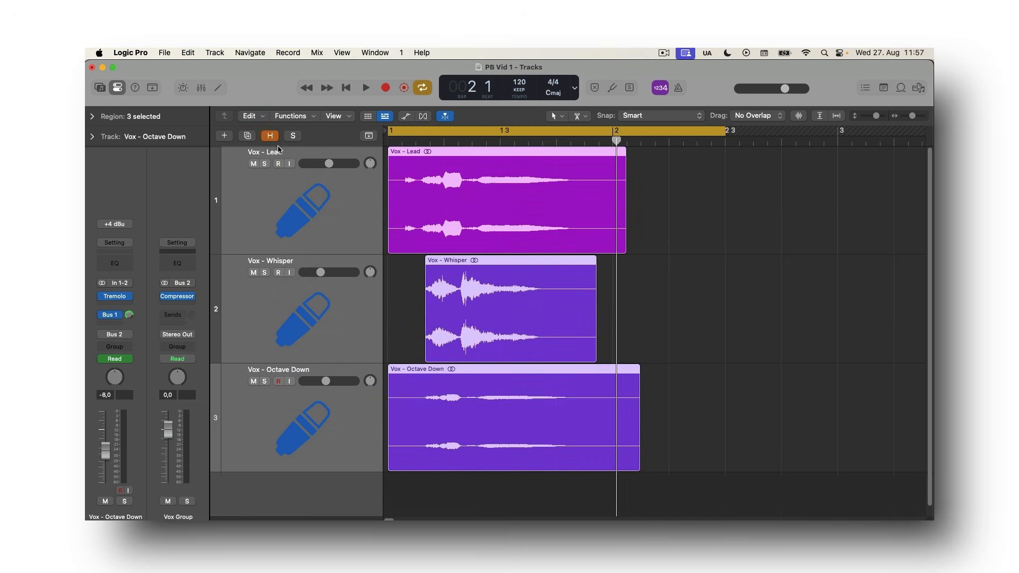
# Solo the first Vox - Lead track, enlarge its region, and show its Tremolo rate automation.
pyautogui.click(276, 201)
pyautogui.press('s')
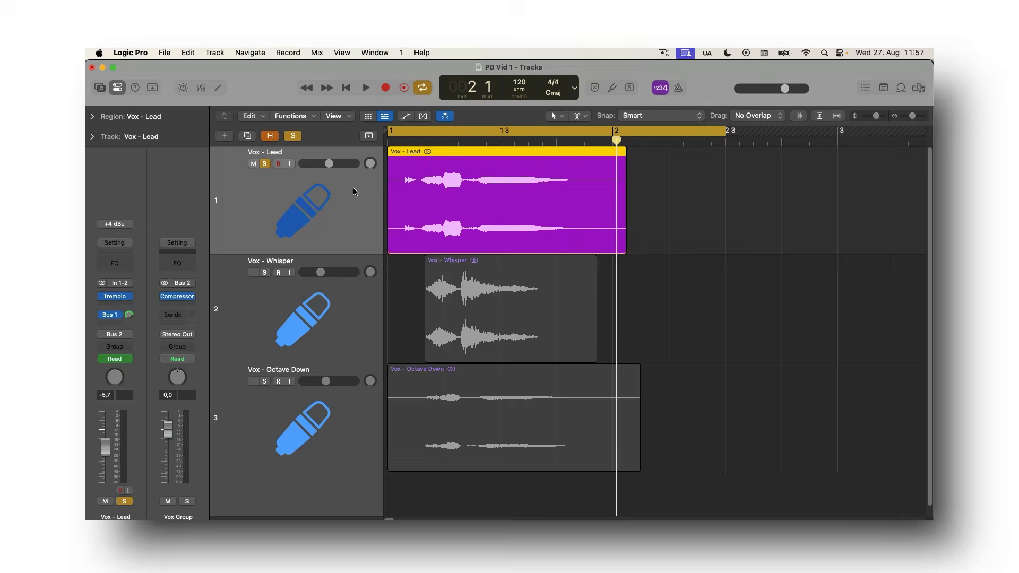
pyautogui.press('z')
pyautogui.press('a')
pyautogui.moveTo(913, 117); pyautogui.dragTo(912, 117)
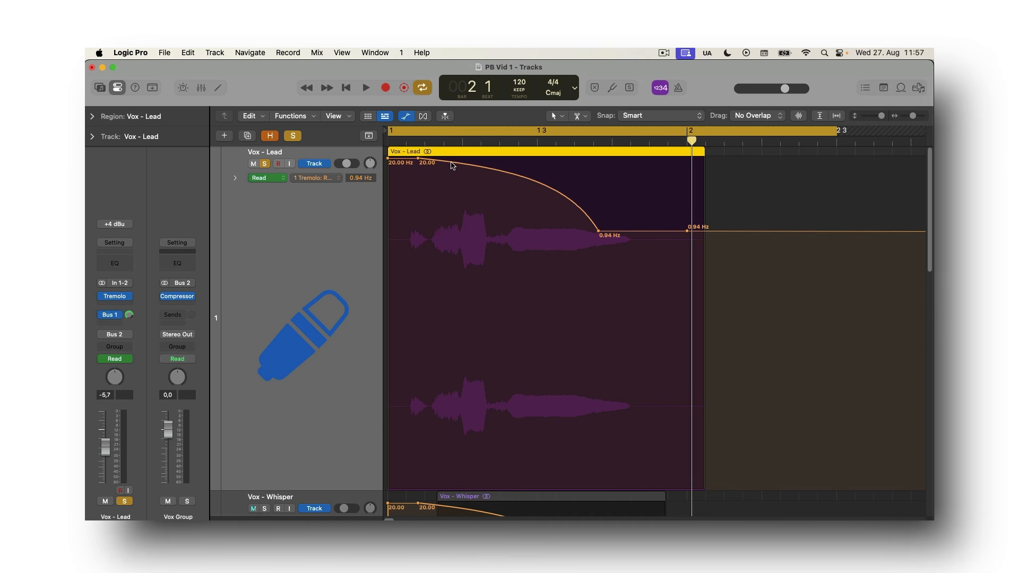
# Play the soloed lead vocal and open its Tremolo plug-in to watch the rate follow the automation curve.
pyautogui.press('space')
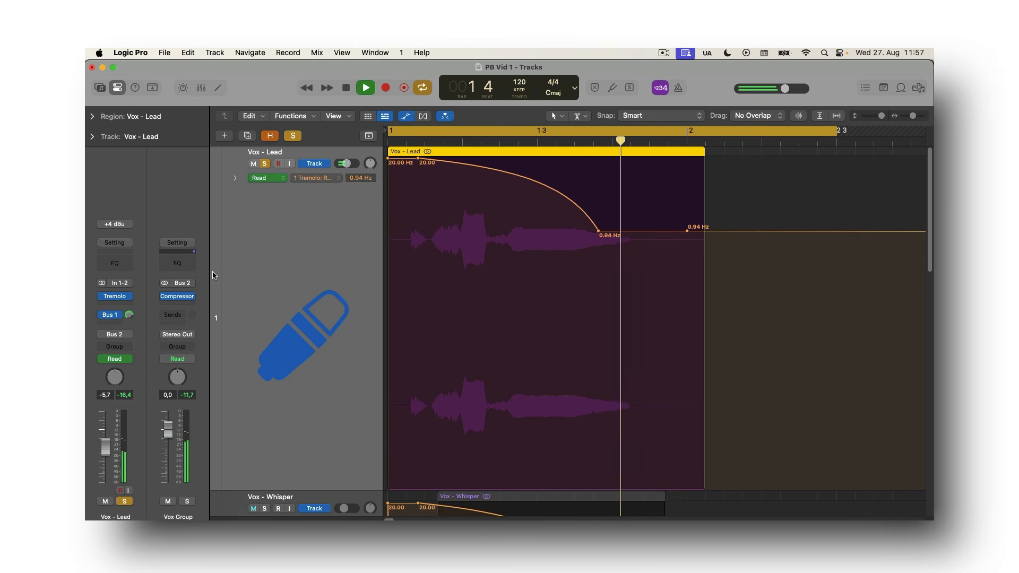
pyautogui.press('space')
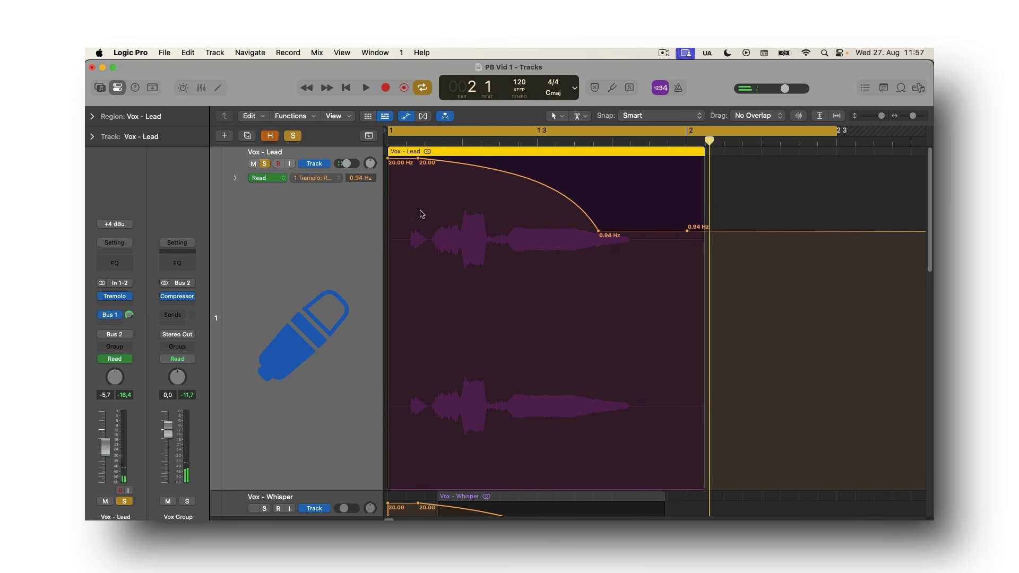
pyautogui.click(118, 297)
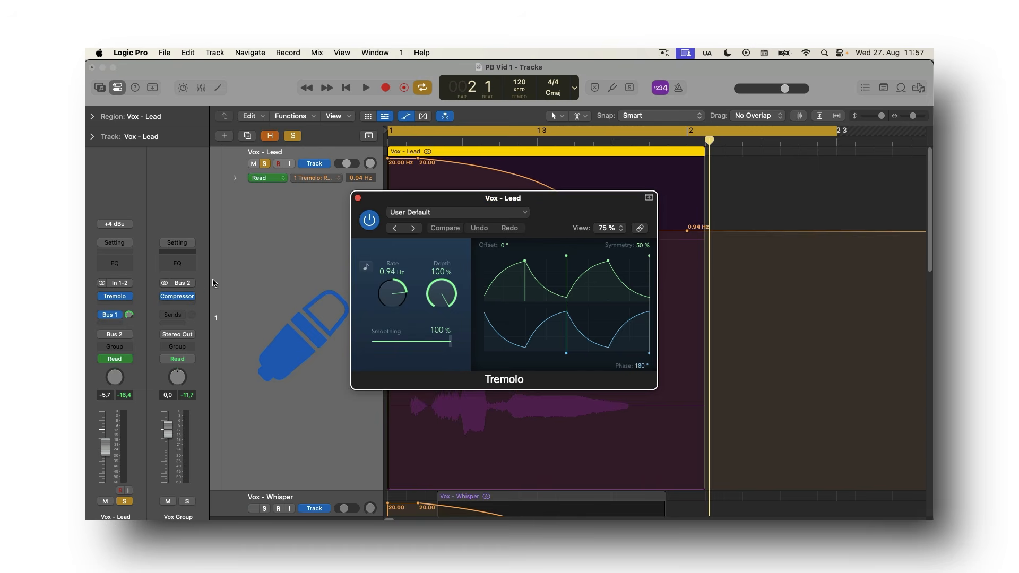
pyautogui.moveTo(588, 207); pyautogui.dragTo(449, 277)
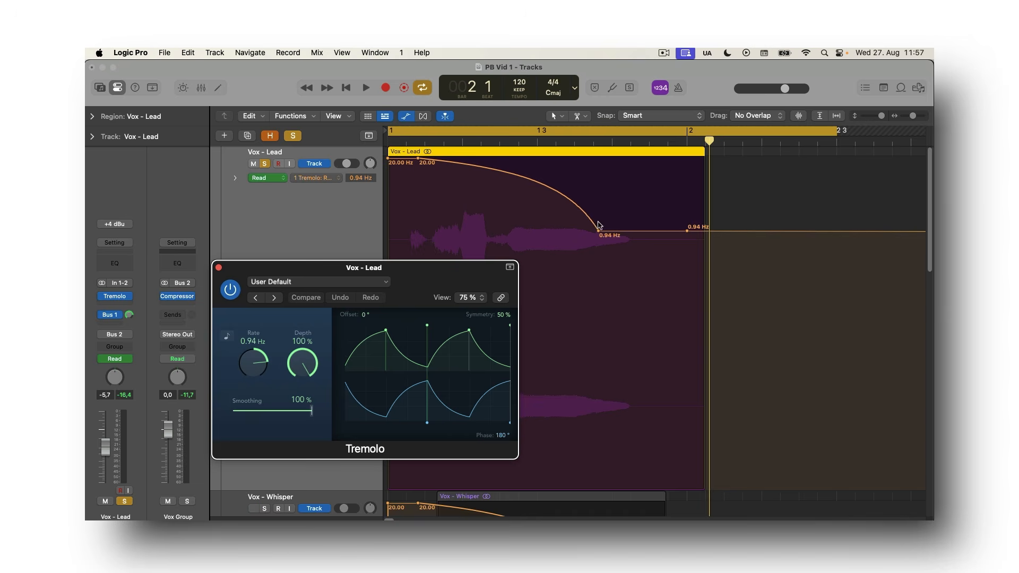
pyautogui.press('space')
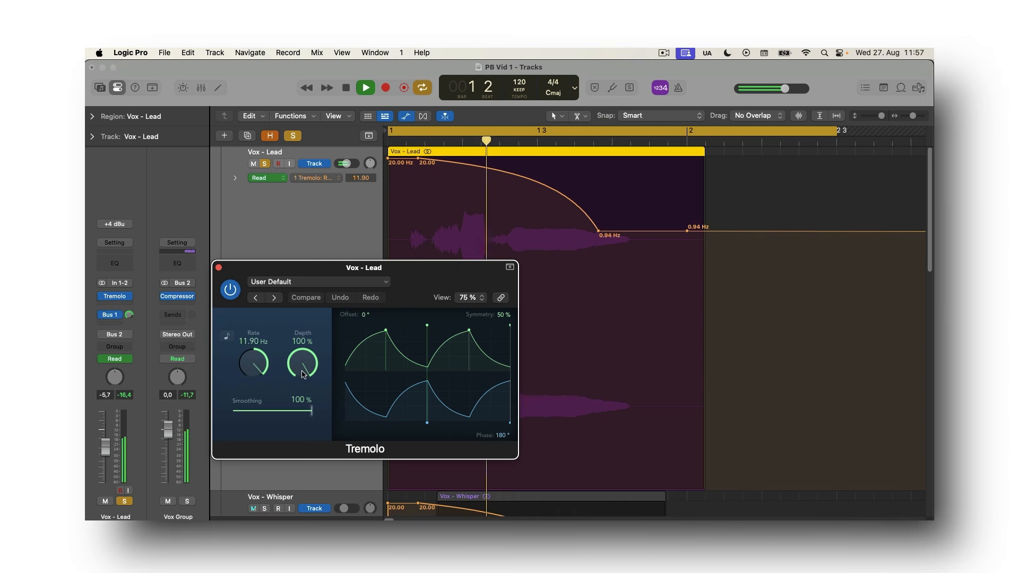
pyautogui.press('space')
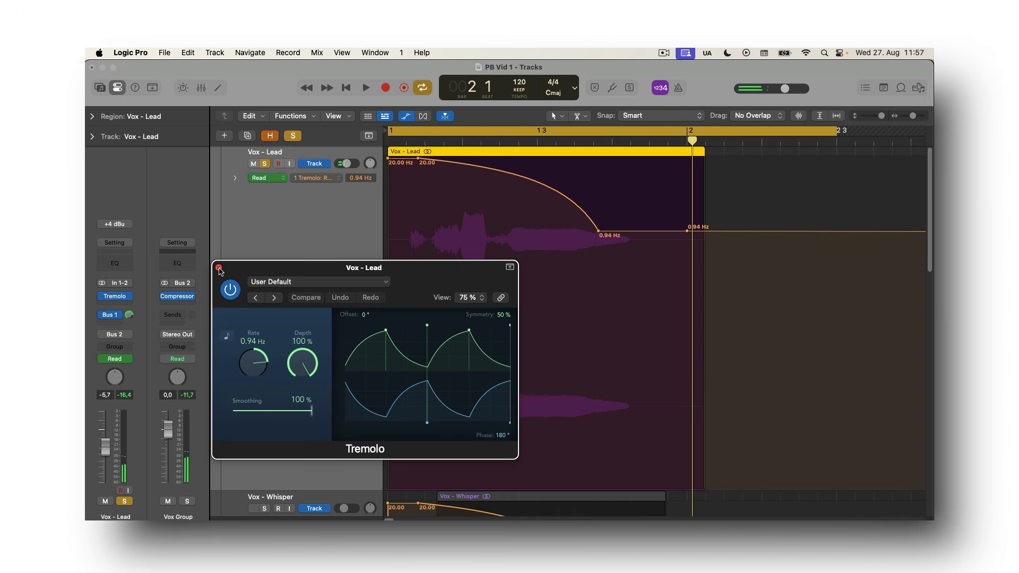
# Close the Vox - Lead Tremolo plug-in, shrink the track heights until all three tracks fit, and unsolo the lead.
pyautogui.click(219, 269)
pyautogui.moveTo(881, 116); pyautogui.dragTo(874, 118)
pyautogui.press('s')
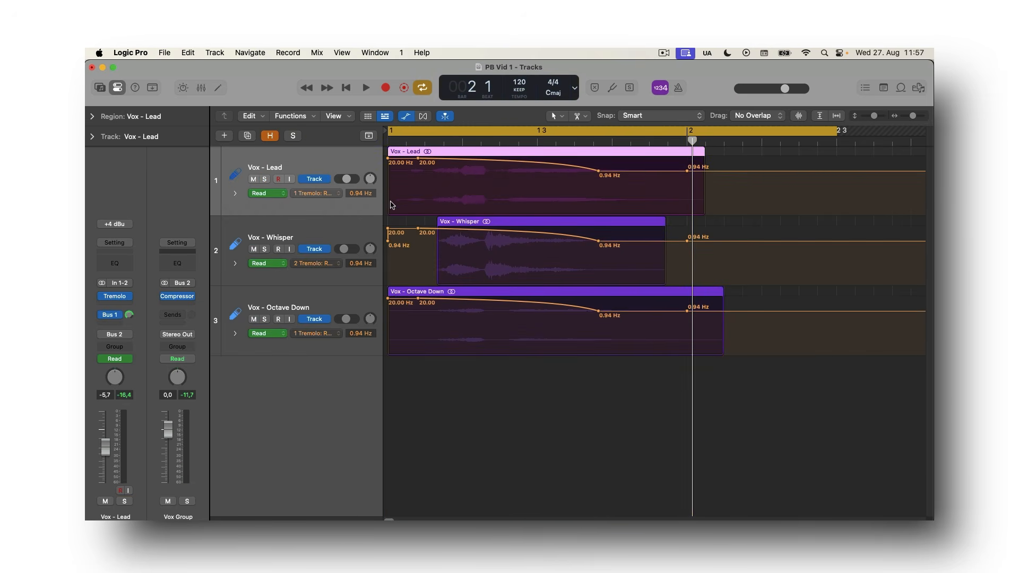
# Solo the Vox - Whisper track and open its Tremolo plug-in, placing the window clear of the regions.
pyautogui.click(330, 232)
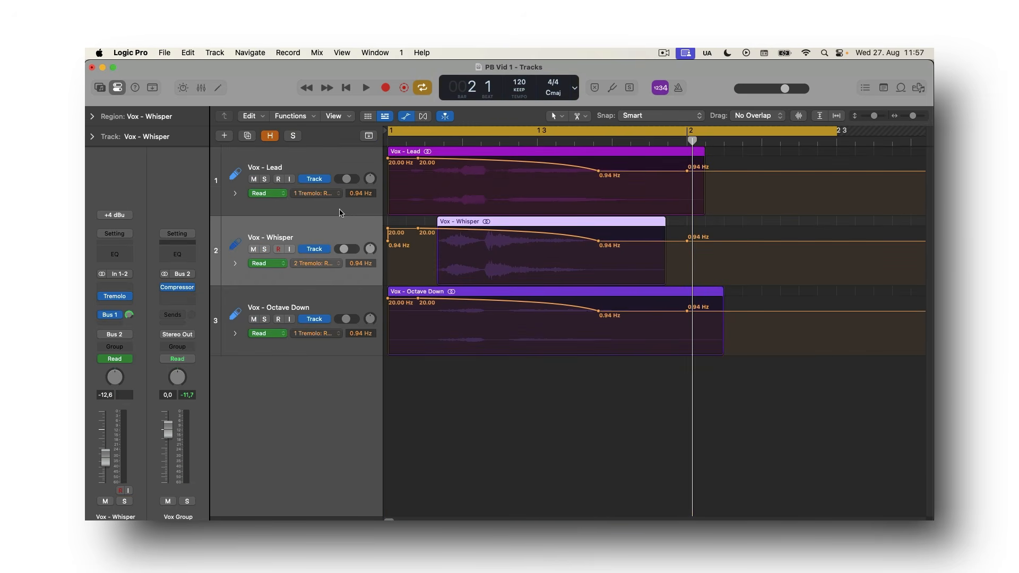
pyautogui.press('a')
pyautogui.click(264, 234)
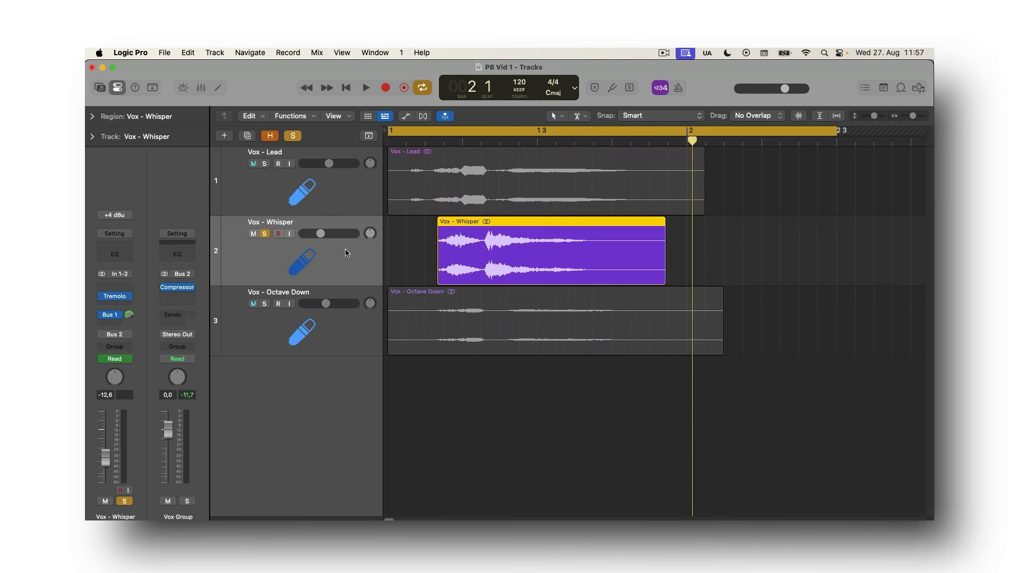
pyautogui.click(118, 296)
pyautogui.moveTo(536, 203); pyautogui.dragTo(594, 333)
# Show the automation curves, play the soloed whisper while watching its Tremolo rate, and close the plug-in.
pyautogui.press('a')
pyautogui.press('space')
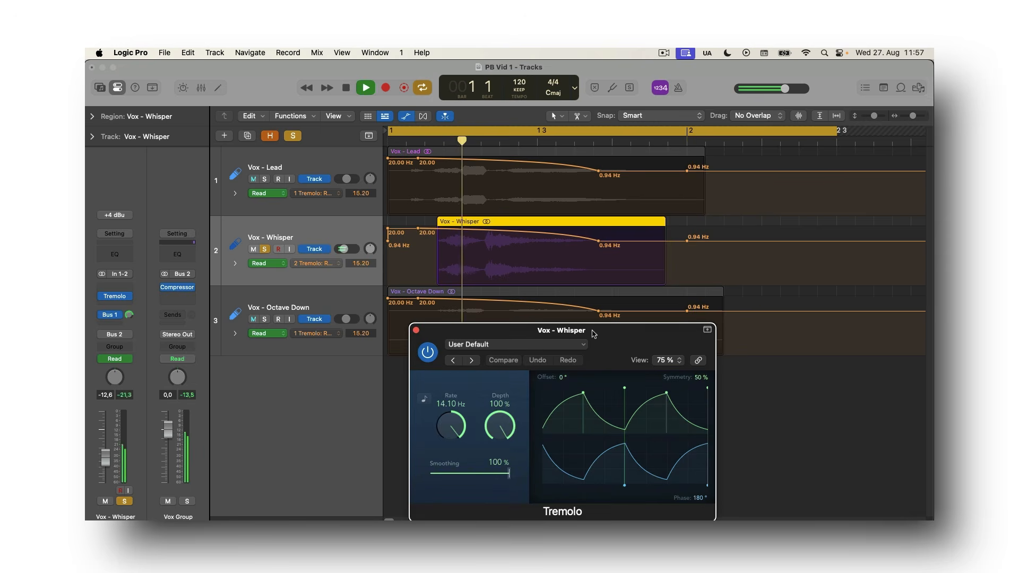
pyautogui.press('space')
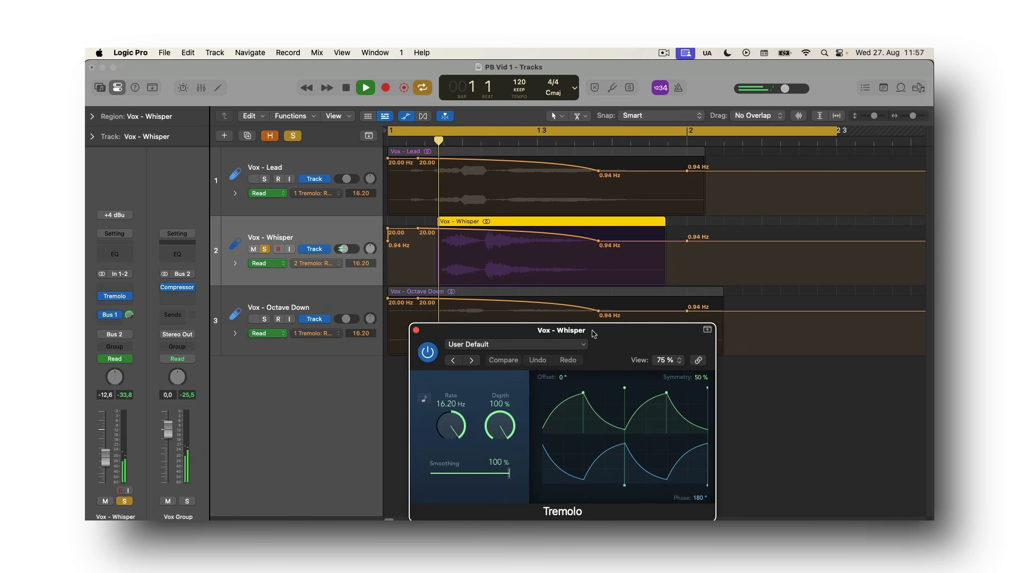
pyautogui.press('space')
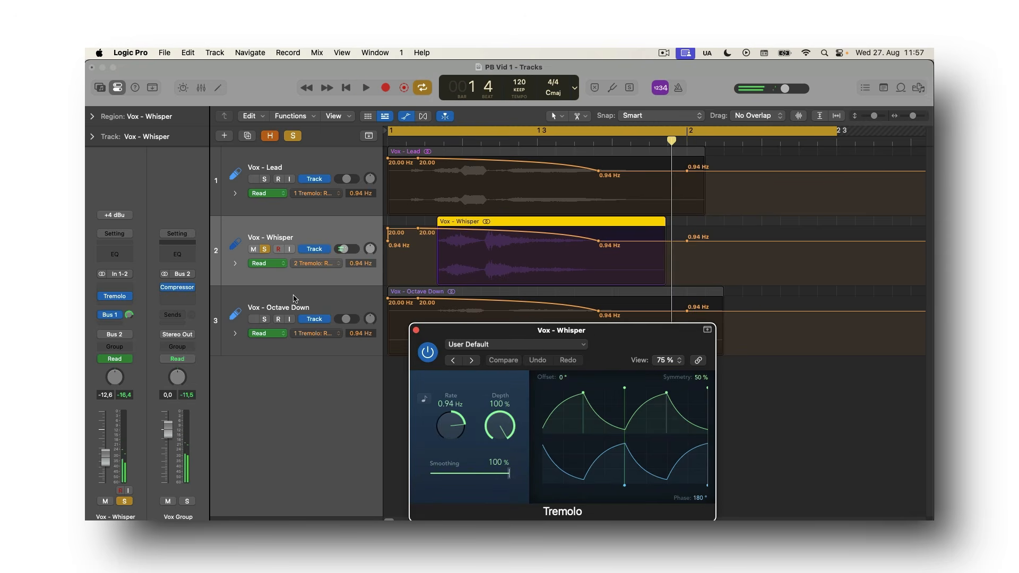
pyautogui.click(417, 331)
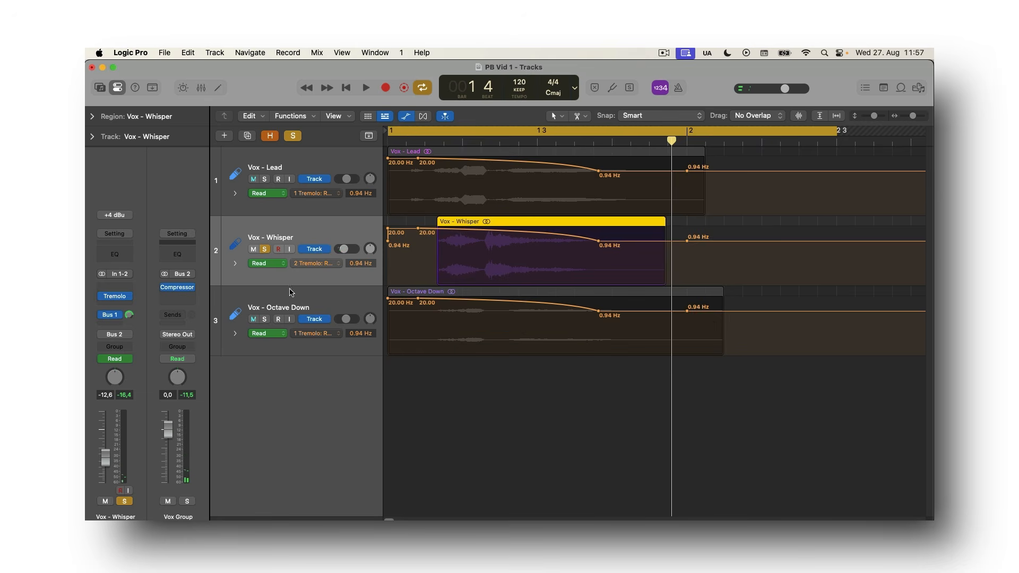
# Solo the Vox - Octave Down track with automation hidden, and inspect its region parameters, including Transpose.
pyautogui.click(275, 304)
pyautogui.press('s')
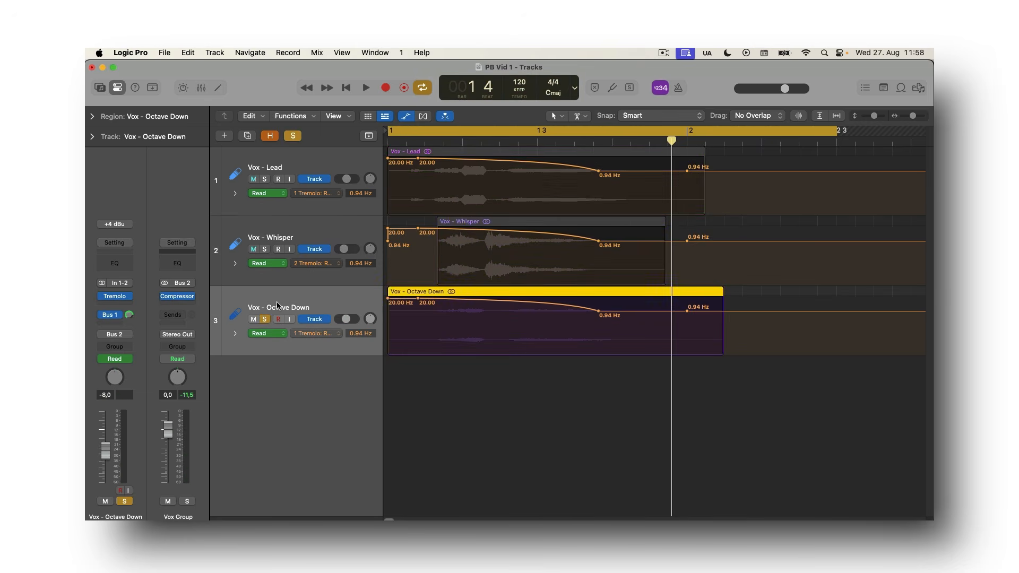
pyautogui.press('a')
pyautogui.click(278, 304)
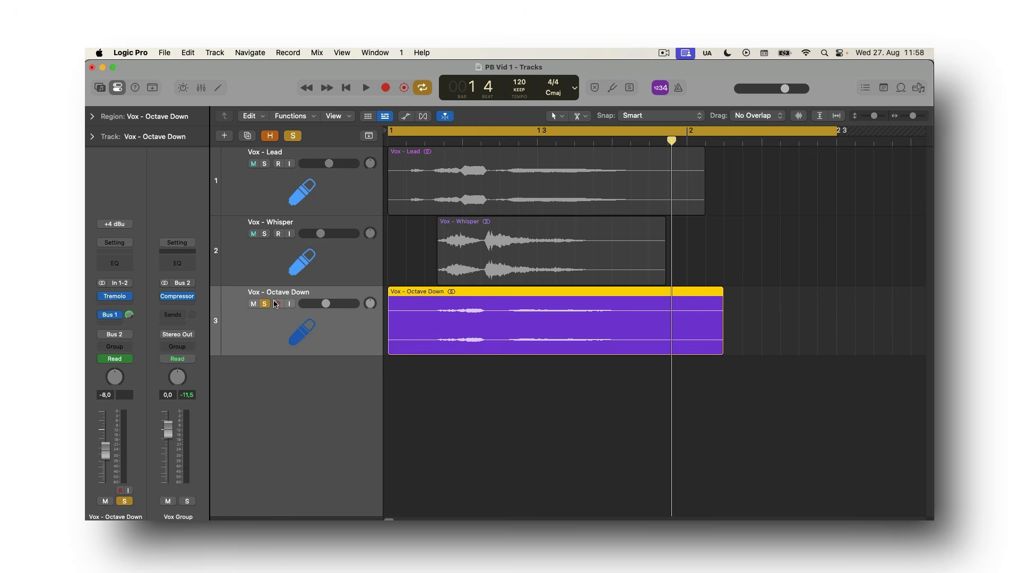
pyautogui.click(93, 116)
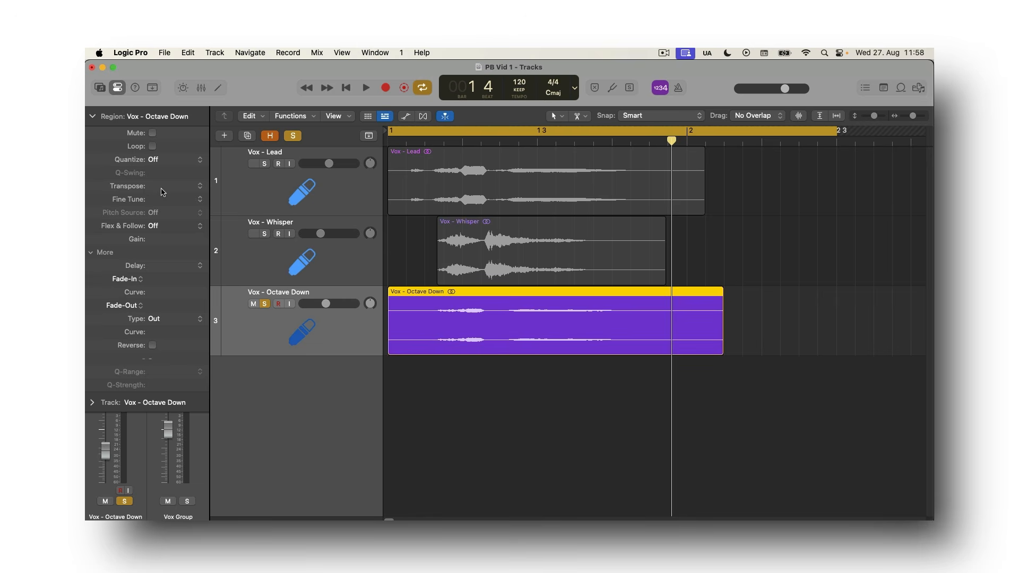
pyautogui.click(100, 121)
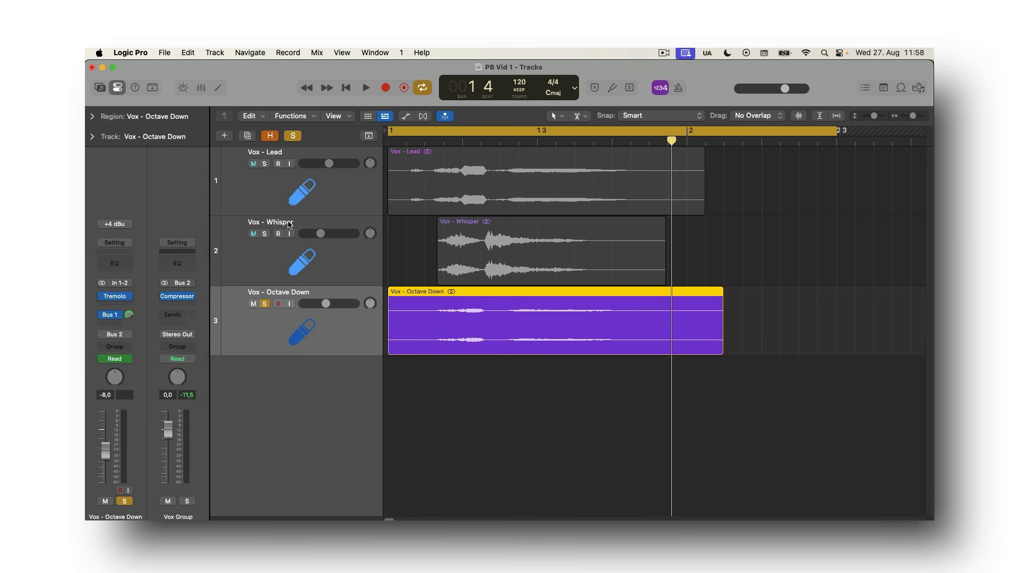
# Play the soloed Vox - Octave Down track with its Tremolo rate automation shown.
pyautogui.press('space')
pyautogui.press('a')
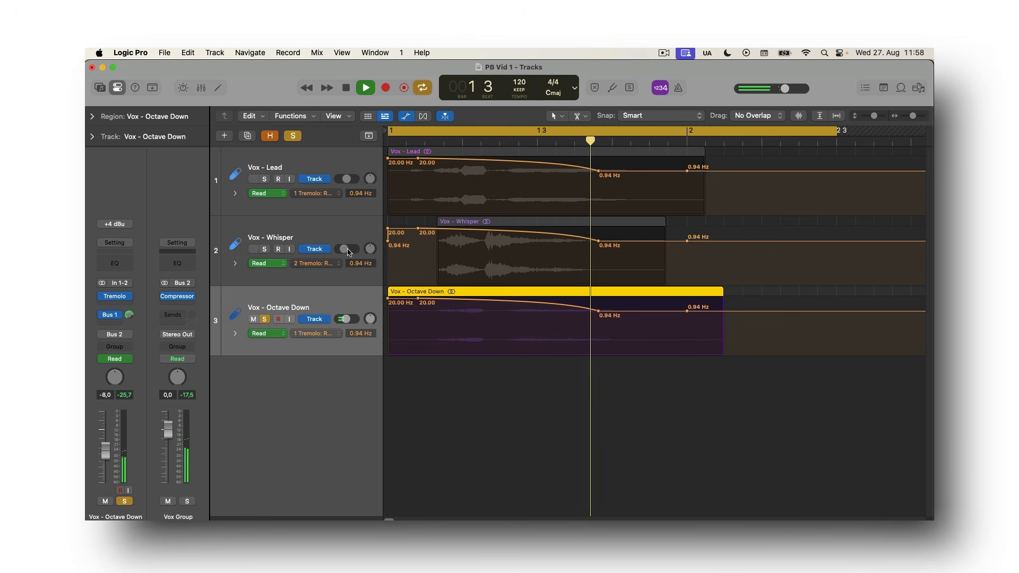
pyautogui.press('space')
# Unsolo the Vox - Octave Down track, hide the automation, and play all three vocal layers together.
pyautogui.press('super+a')
pyautogui.press('a')
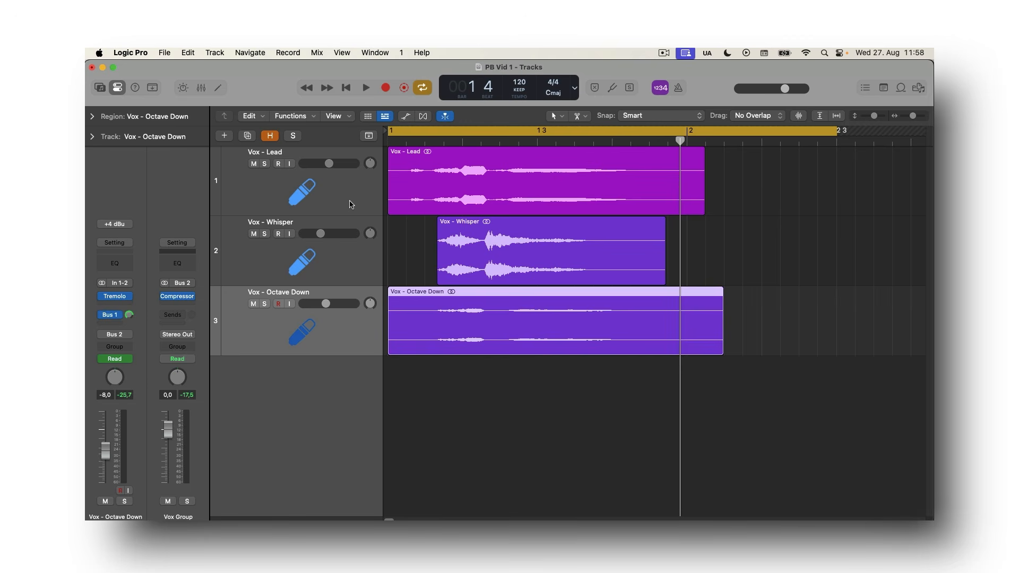
pyautogui.press('space')
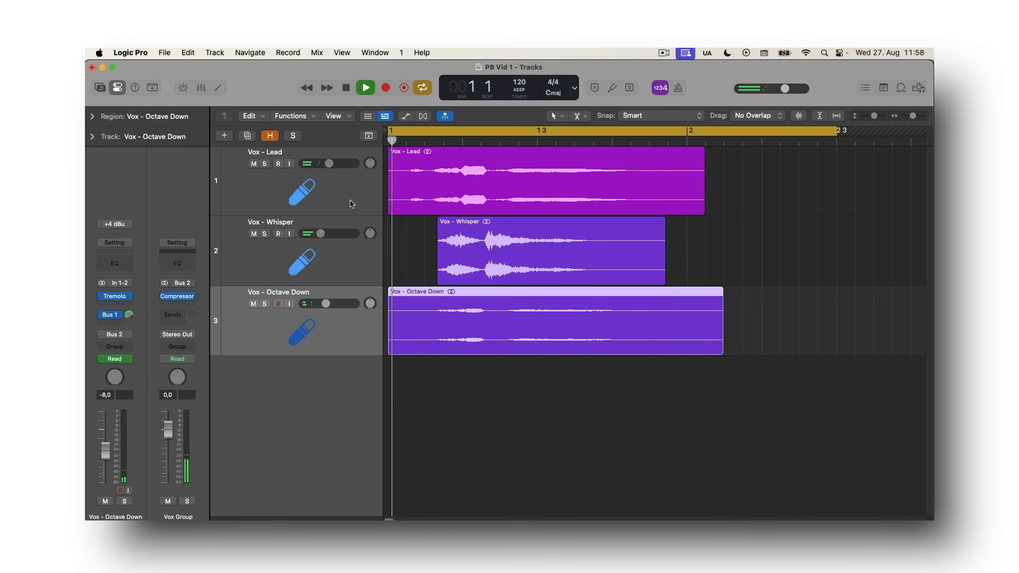
pyautogui.press('space')
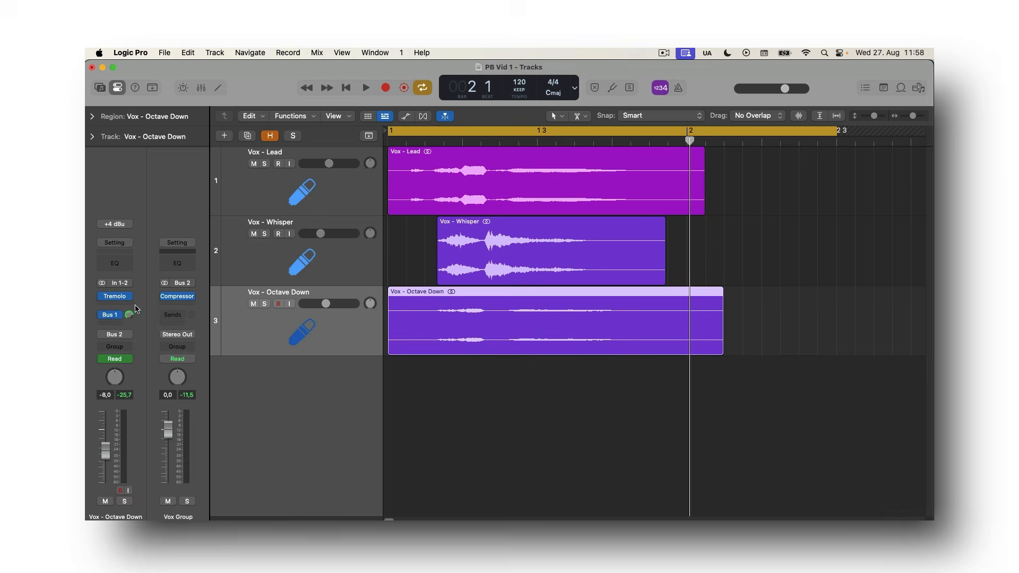
# Open Space Designer on the Vox - Lead track's Bus 1 reverb and choose the plate preset 0.7s Short Clear Vocals.
pyautogui.click(245, 211)
pyautogui.click(111, 315)
pyautogui.click(123, 318)
pyautogui.click(178, 298)
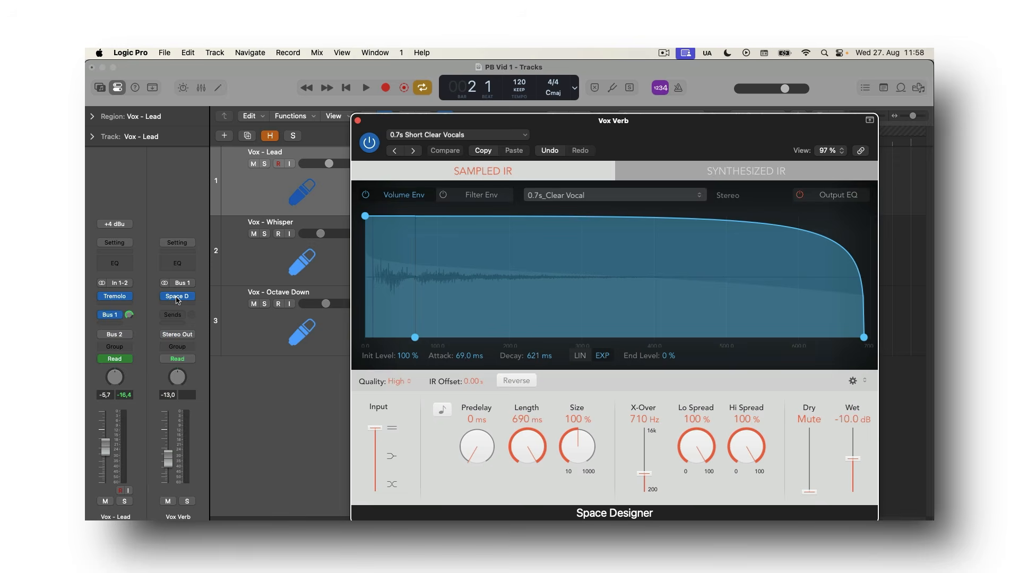
pyautogui.click(448, 135)
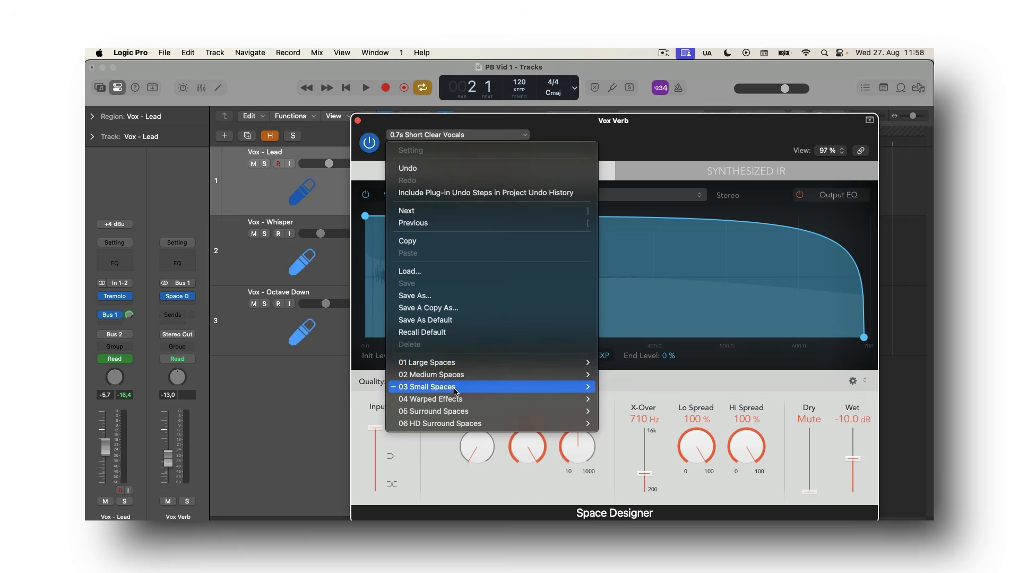
pyautogui.moveTo(584, 387)
pyautogui.moveTo(616, 413)
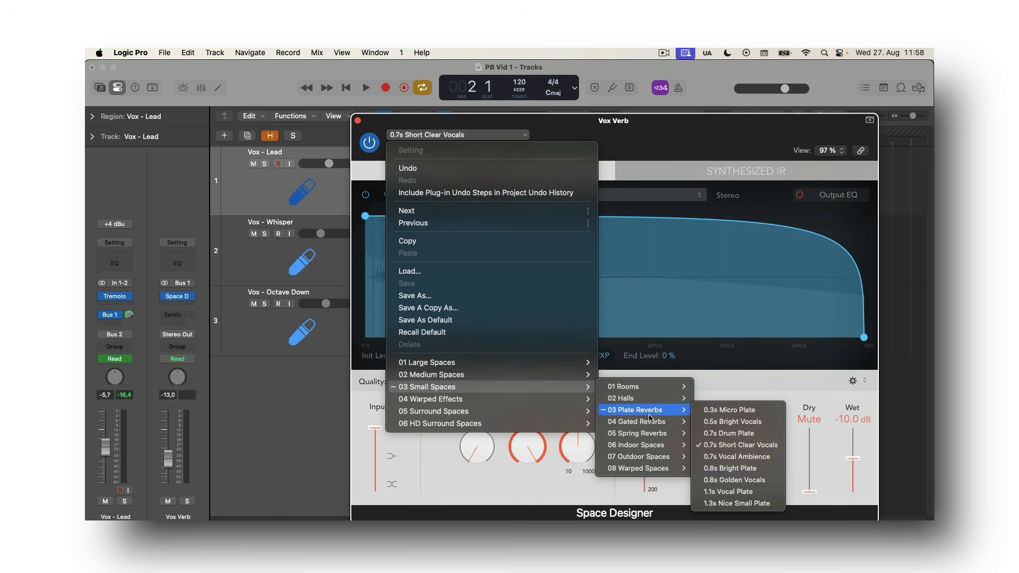
pyautogui.click(745, 443)
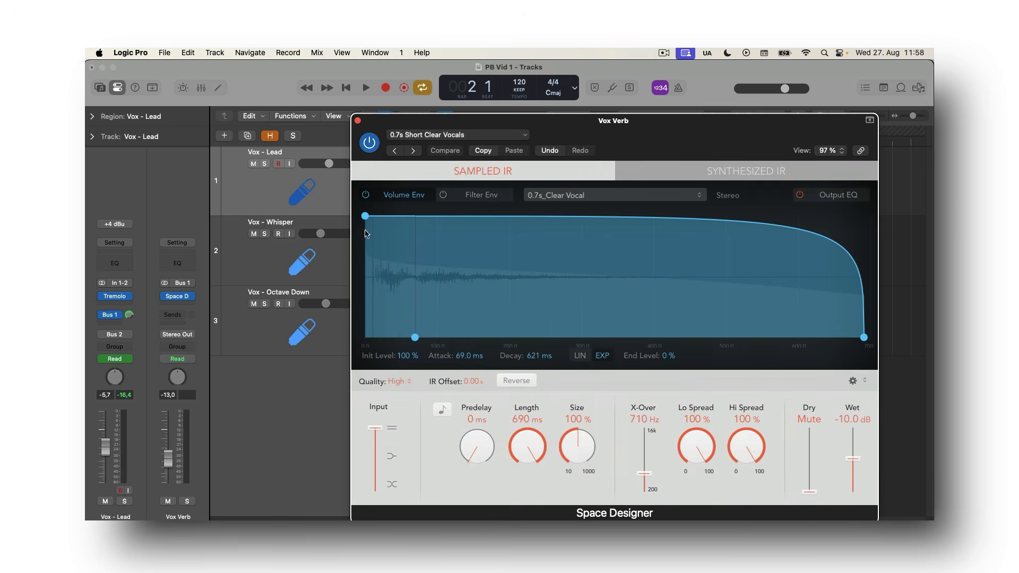
# Check the Bus 1 reverb send on the Vox - Whisper and Vox - Octave Down tracks, and close Space Designer.
pyautogui.click(311, 259)
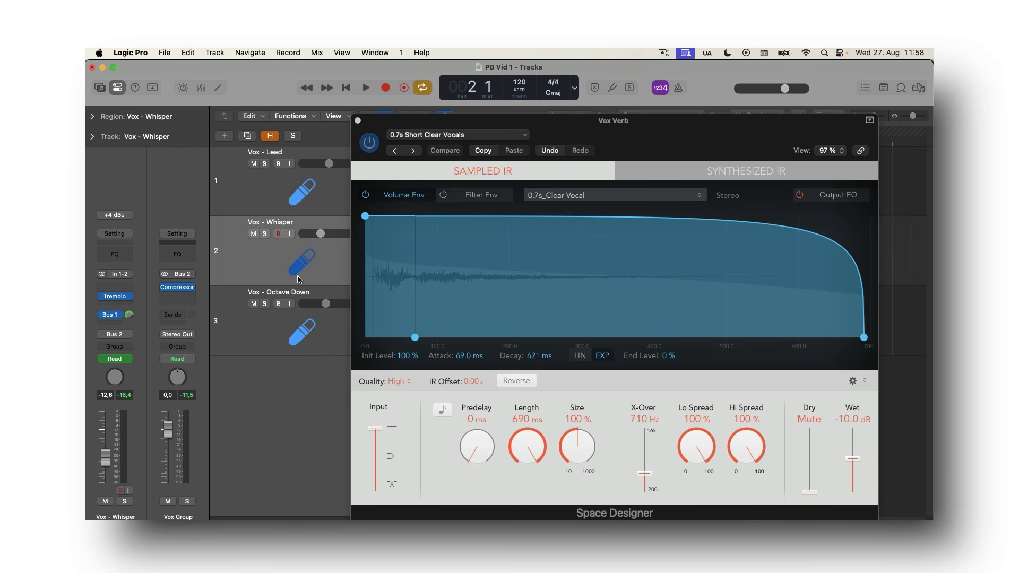
pyautogui.click(279, 327)
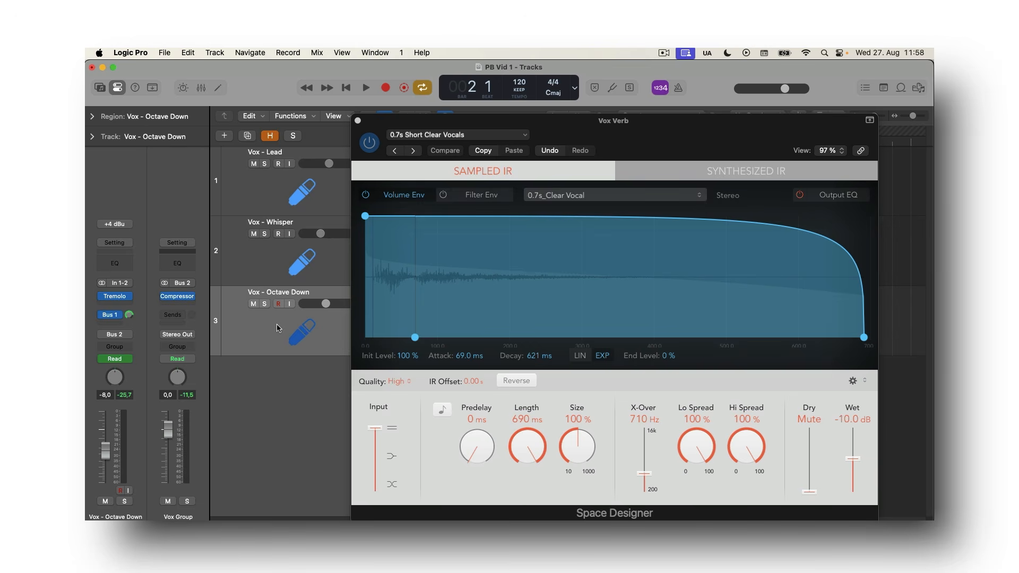
pyautogui.click(358, 120)
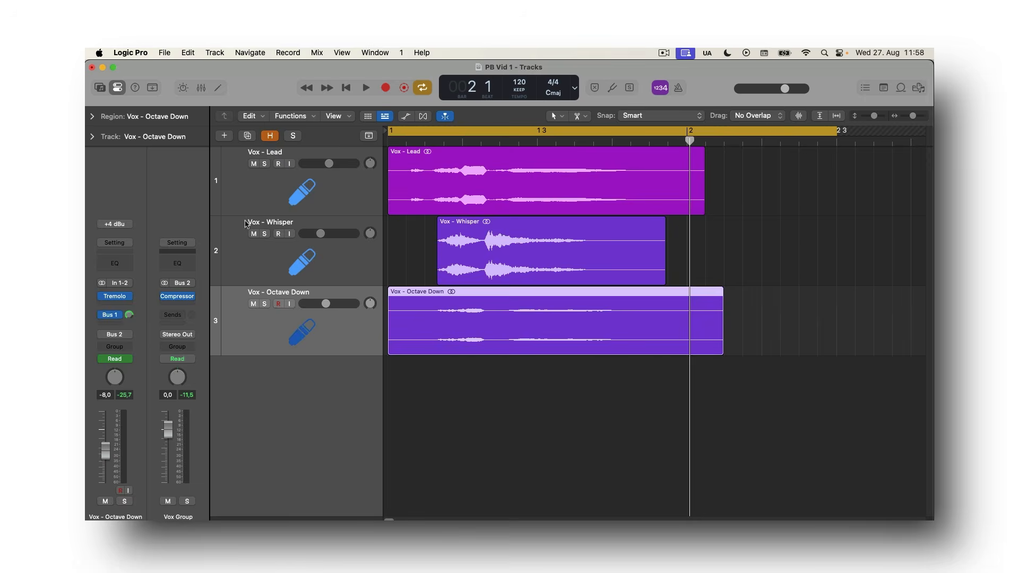
# Check the output routing options of the Vox - Lead track without changing them.
pyautogui.click(254, 192)
pyautogui.click(112, 339)
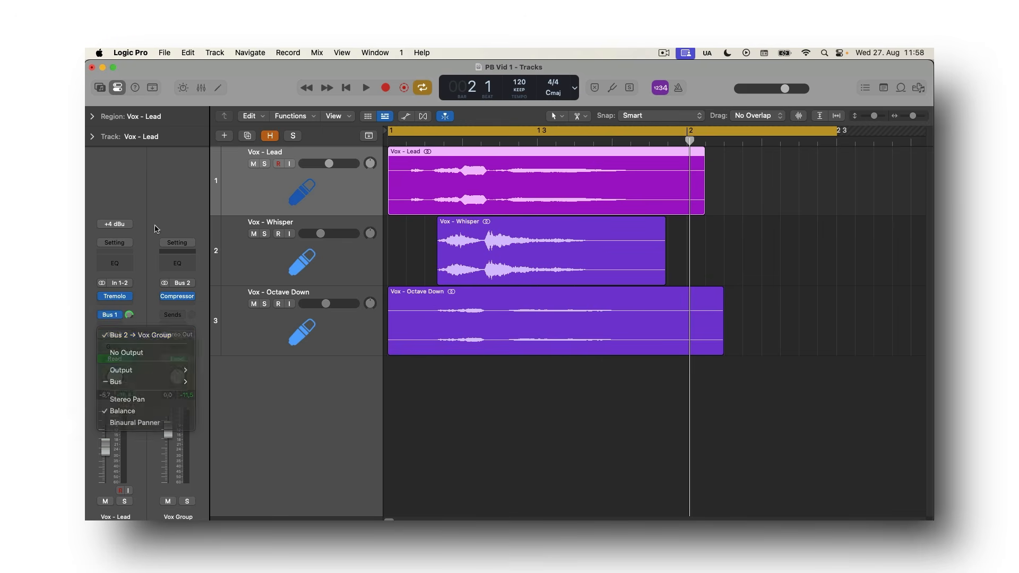
pyautogui.press('Escape')
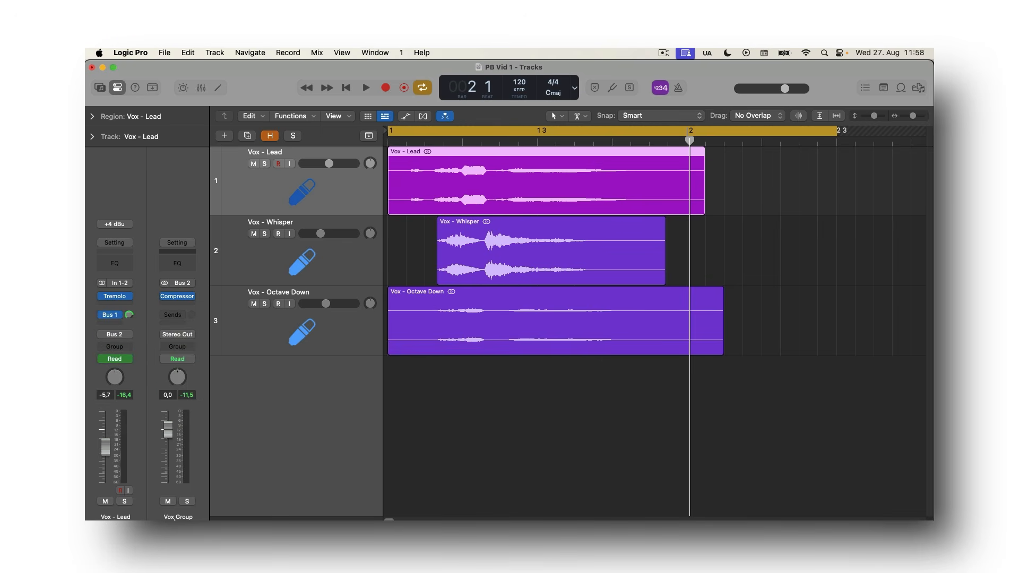
# Open the Compressor on the Vox Group bus and look through its preset categories, including Voice.
pyautogui.click(179, 297)
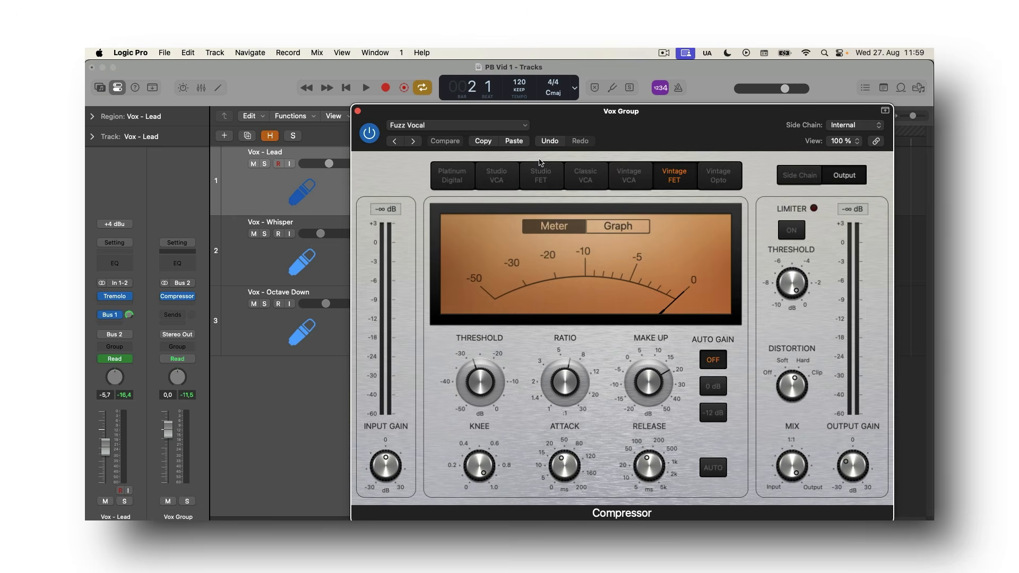
pyautogui.click(455, 129)
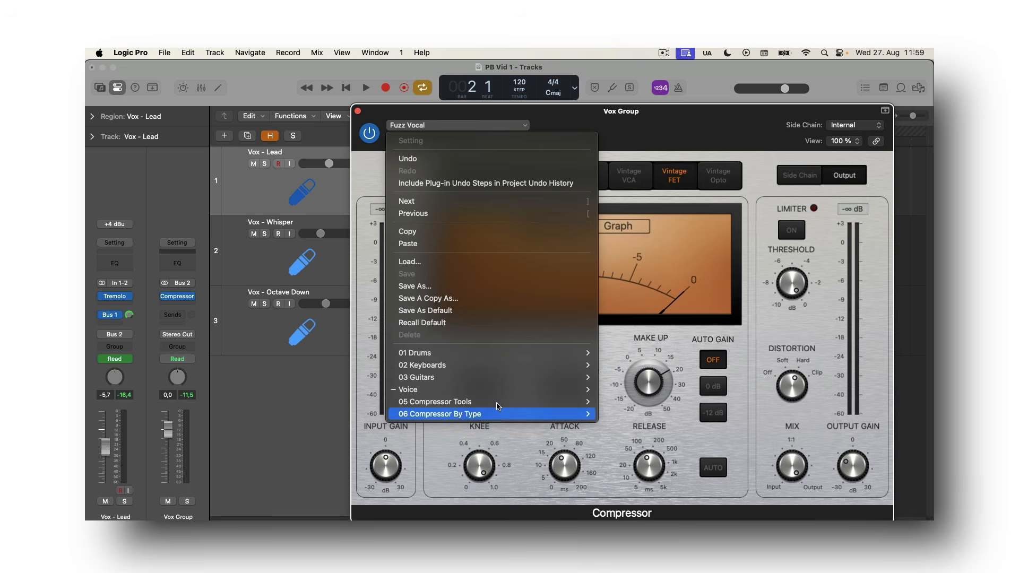
pyautogui.moveTo(509, 393)
pyautogui.click(702, 132)
# Move the Vox Group Compressor window up, play the layered vocals through it, and close the plug-in.
pyautogui.moveTo(677, 123); pyautogui.dragTo(670, 104)
pyautogui.press('space')
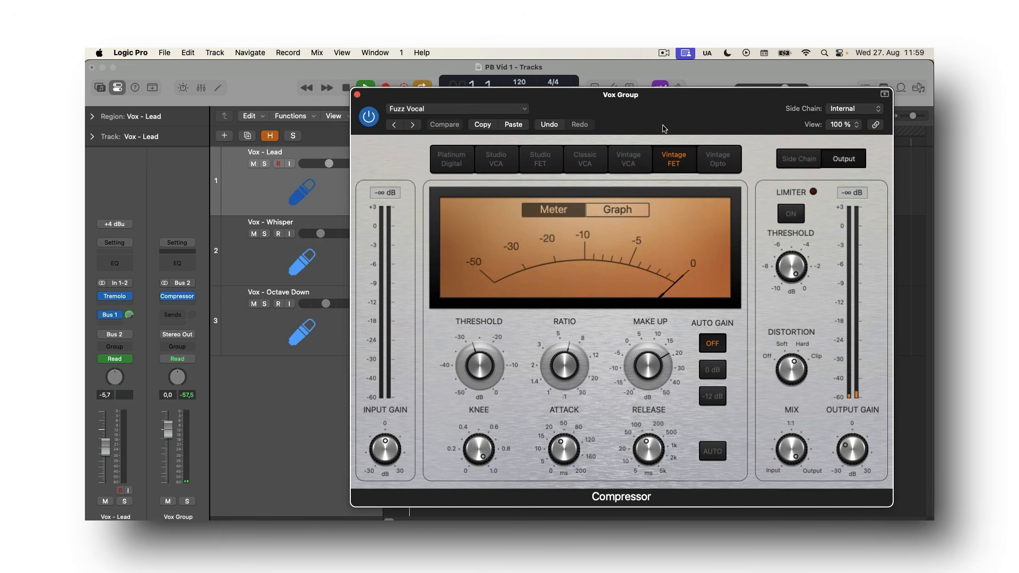
pyautogui.press('space')
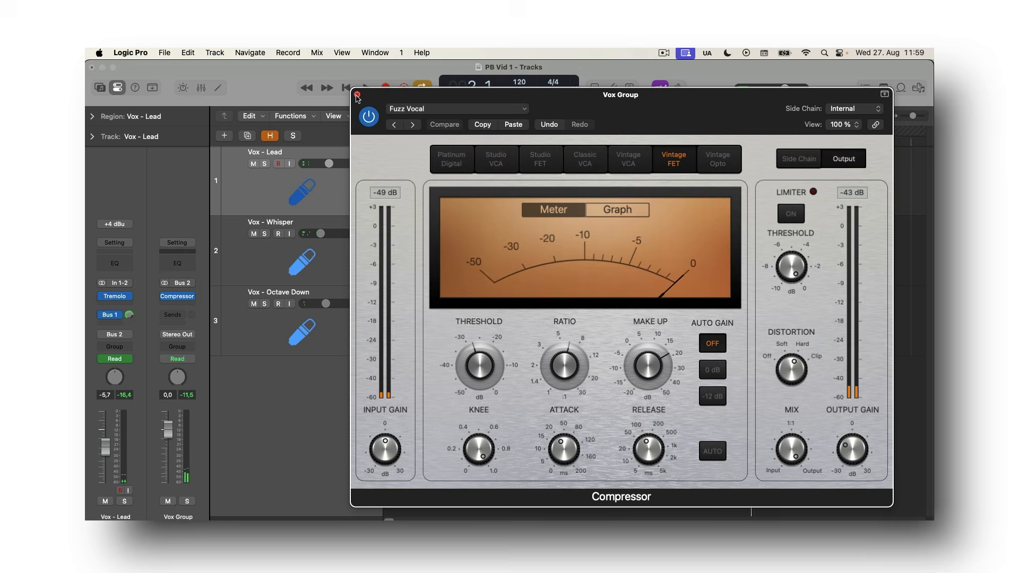
pyautogui.click(357, 95)
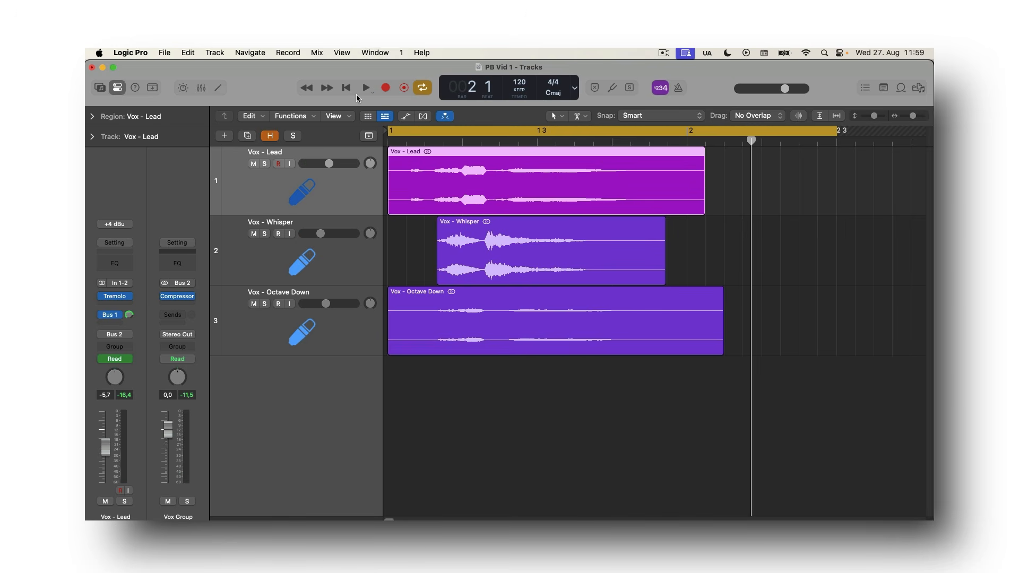